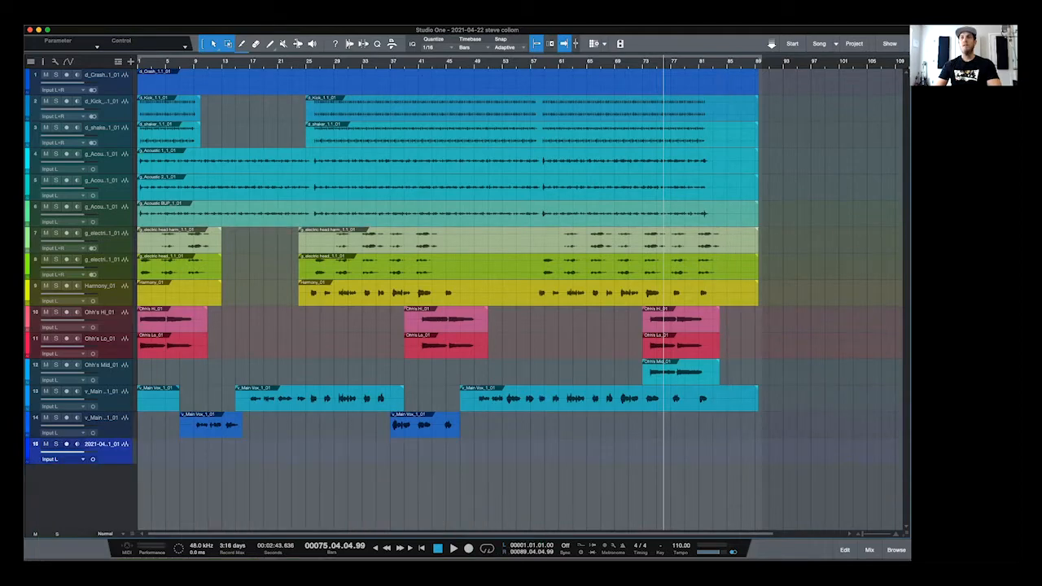
Step: Examine the waveforms of all tracks at different amplitude and timeline magnifications
drag(905, 534, 895, 542)
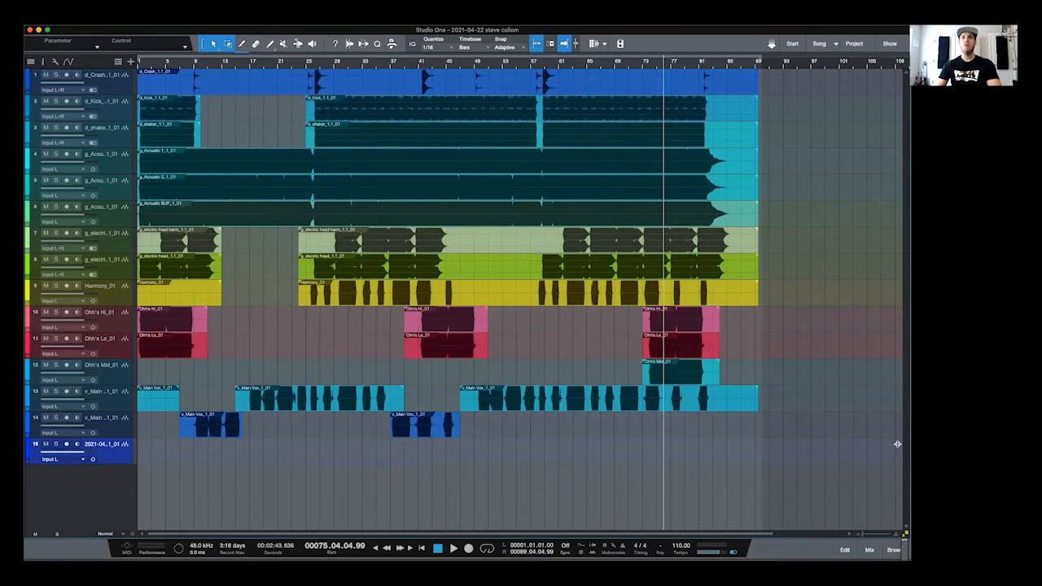
drag(897, 457, 905, 531)
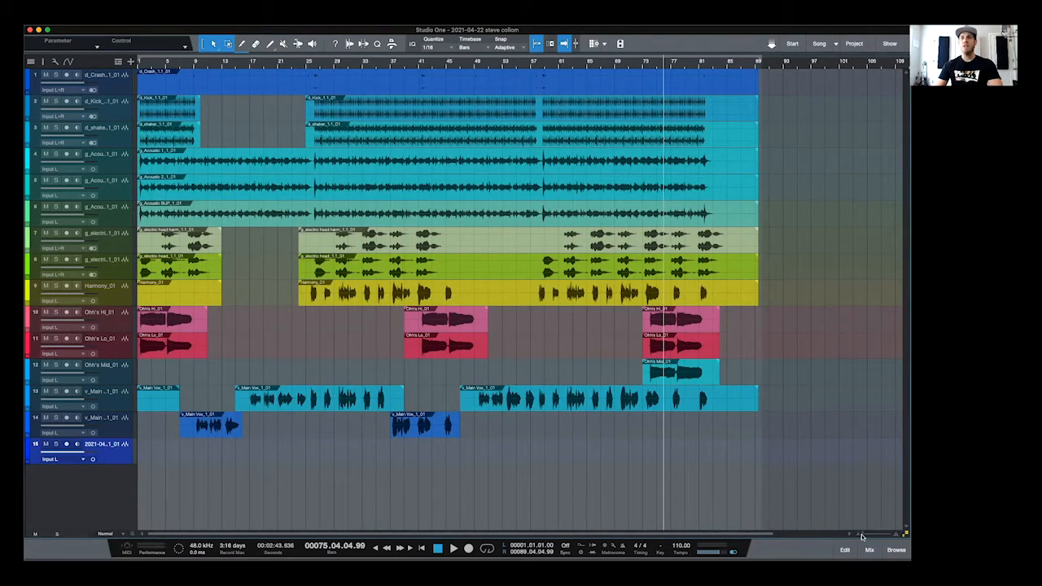
mouse_move(862, 534)
mouse_down()
mouse_move(873, 535)
mouse_move(863, 535)
mouse_up()
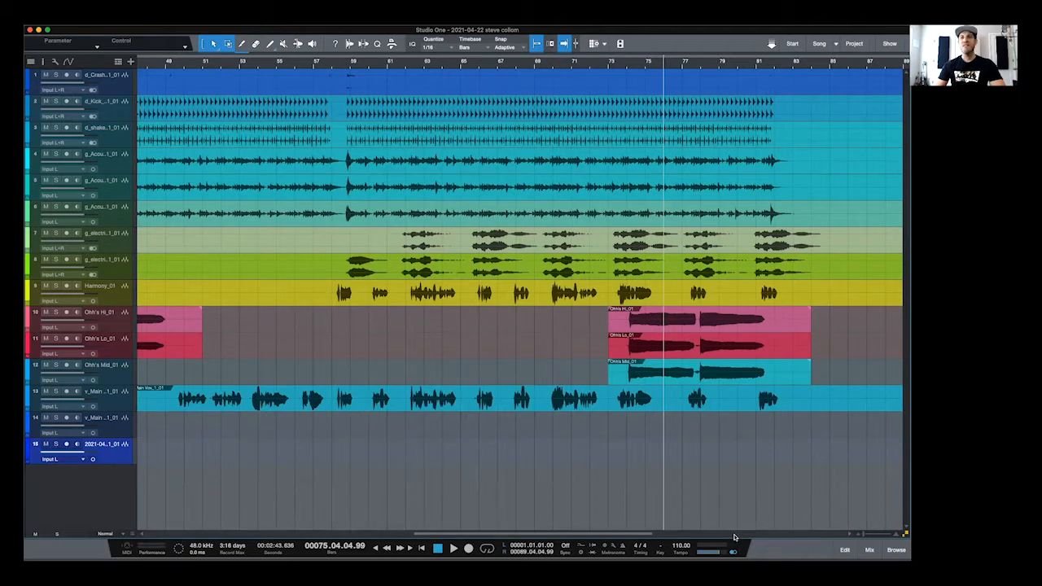
drag(640, 534, 520, 545)
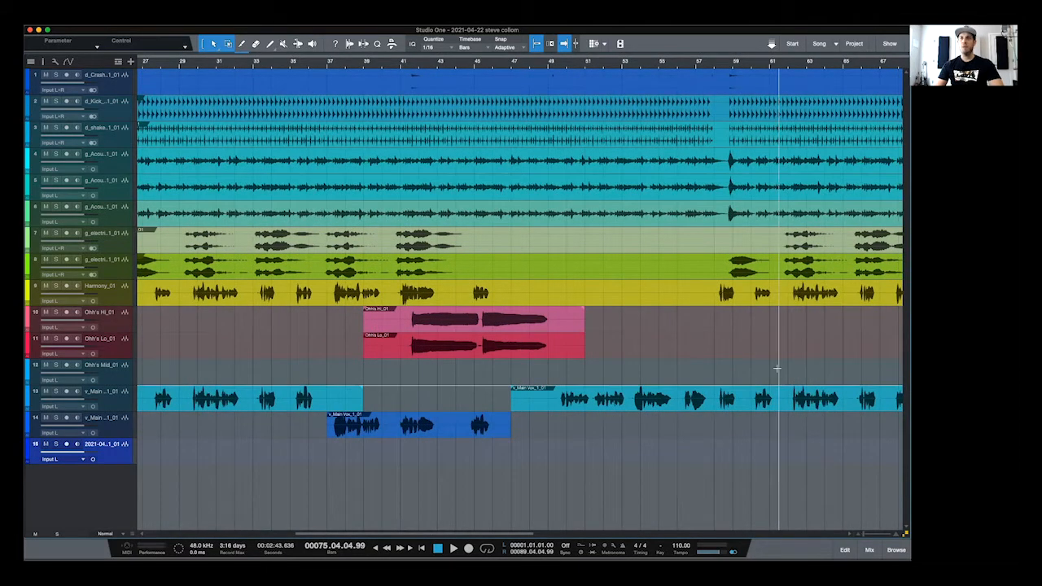
drag(864, 535, 861, 535)
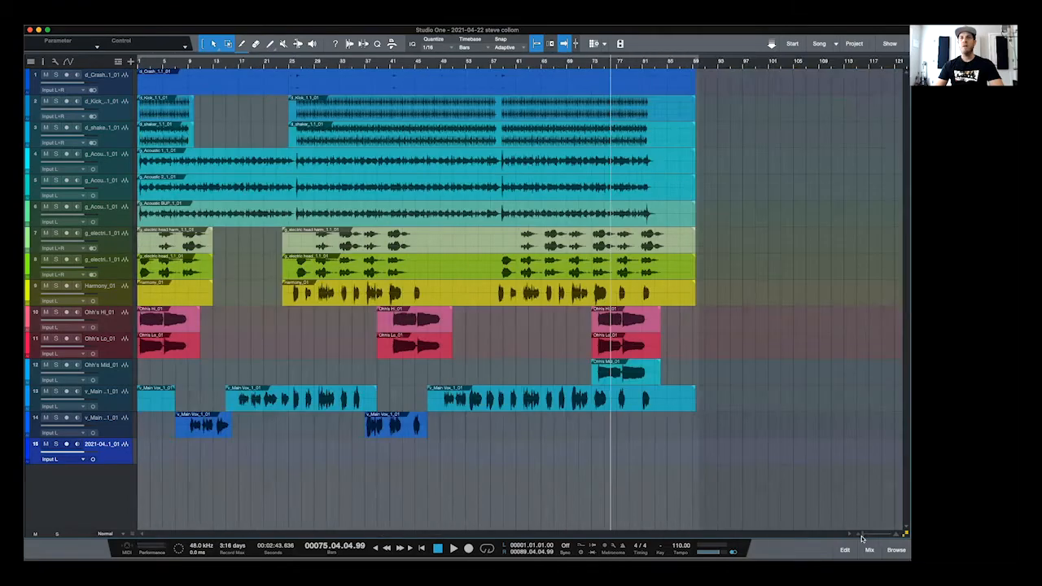
Step: Enlarge main vocal track 13 and magnify its waveforms around bars 60 to 63 so the low-level noise between phrases shows
click(518, 407)
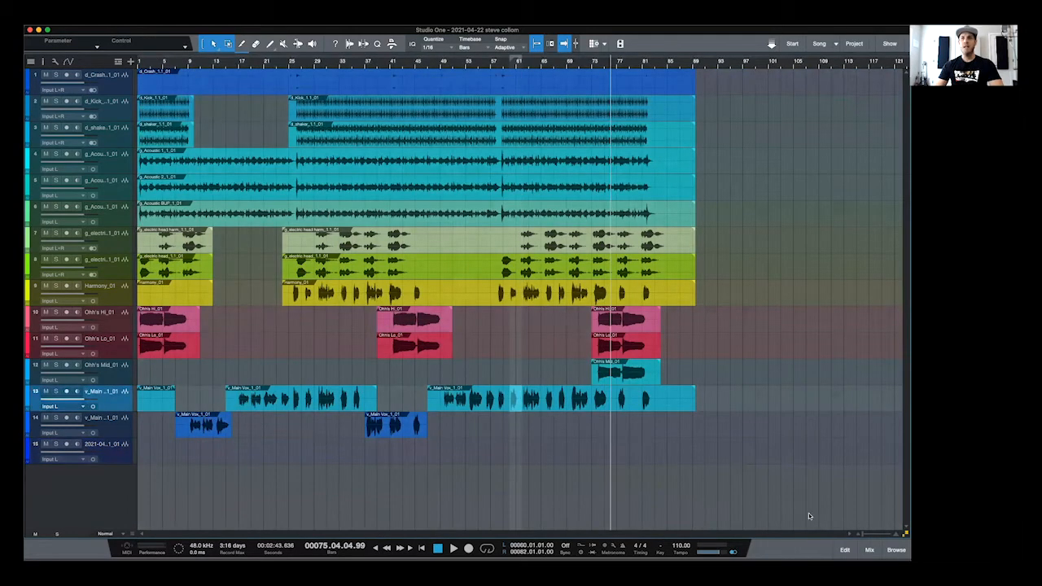
key(e)
key(e)
key(e)
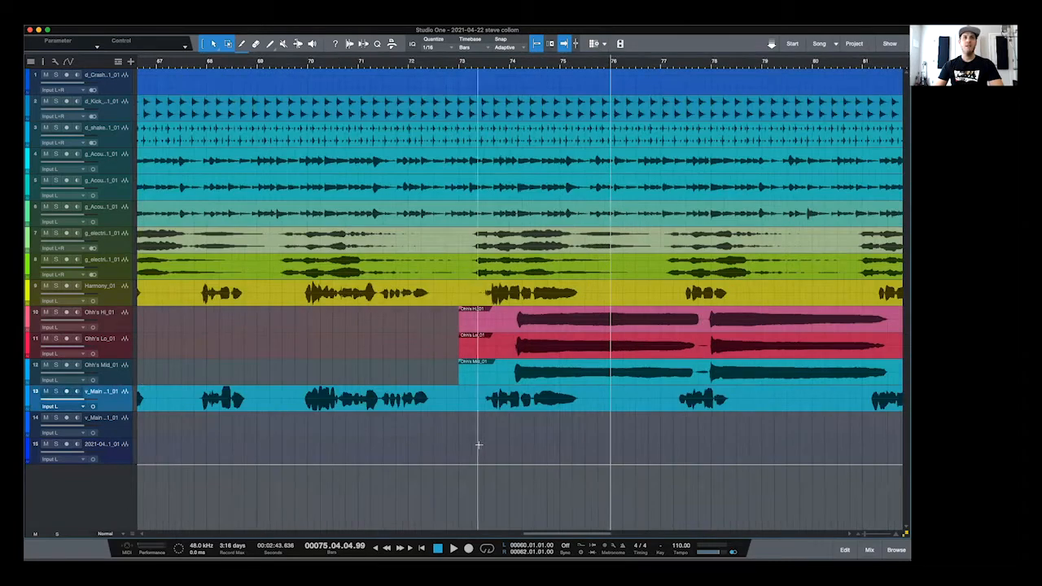
key(w)
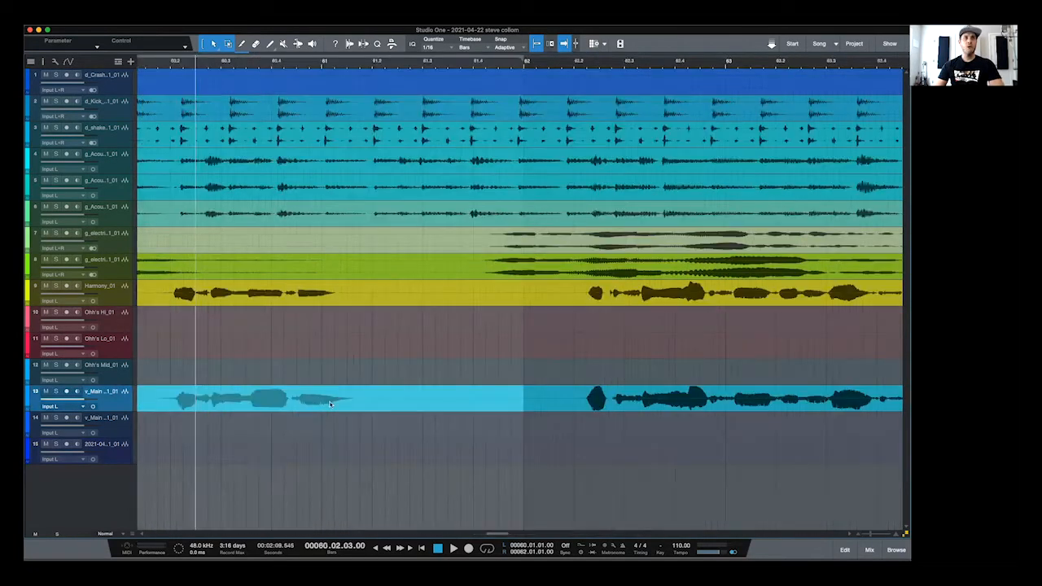
click(331, 426)
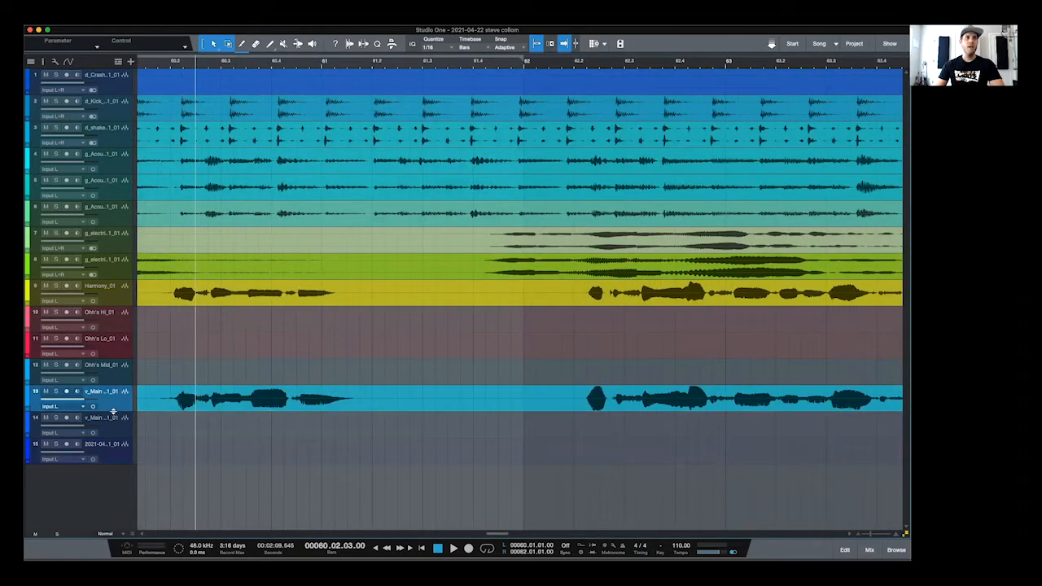
drag(117, 412, 127, 500)
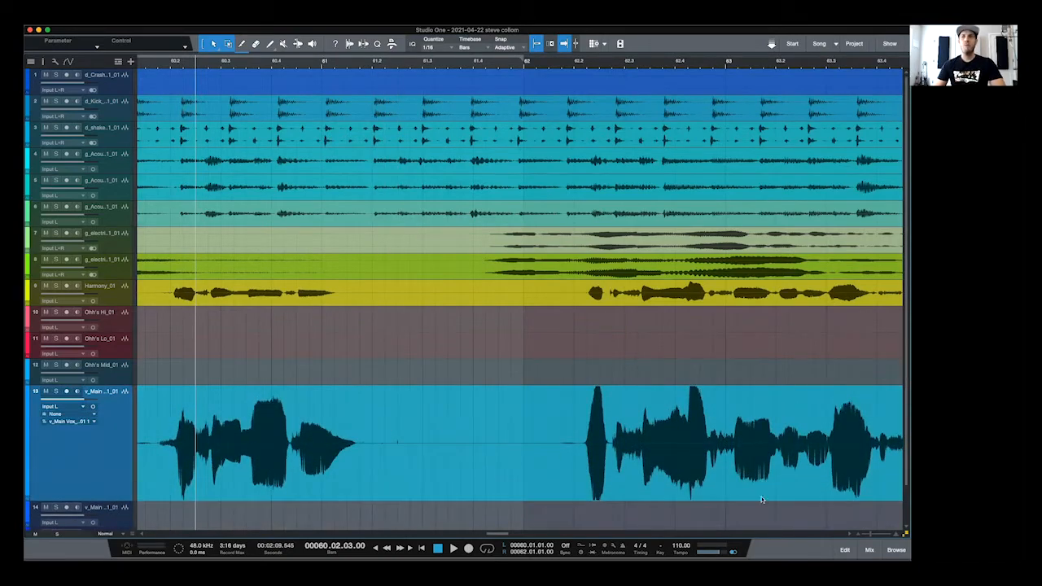
drag(906, 534, 901, 564)
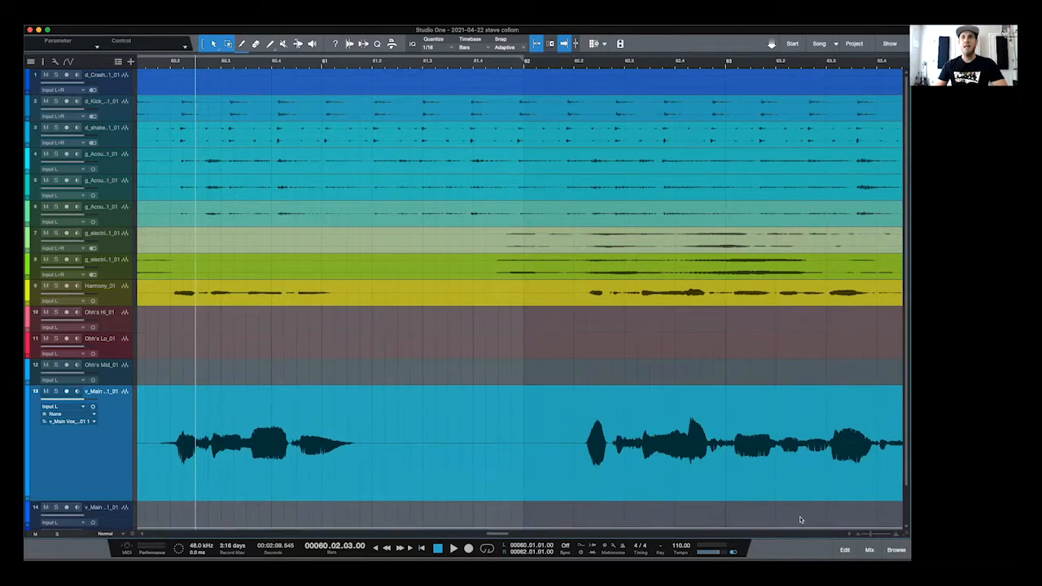
drag(905, 535, 905, 508)
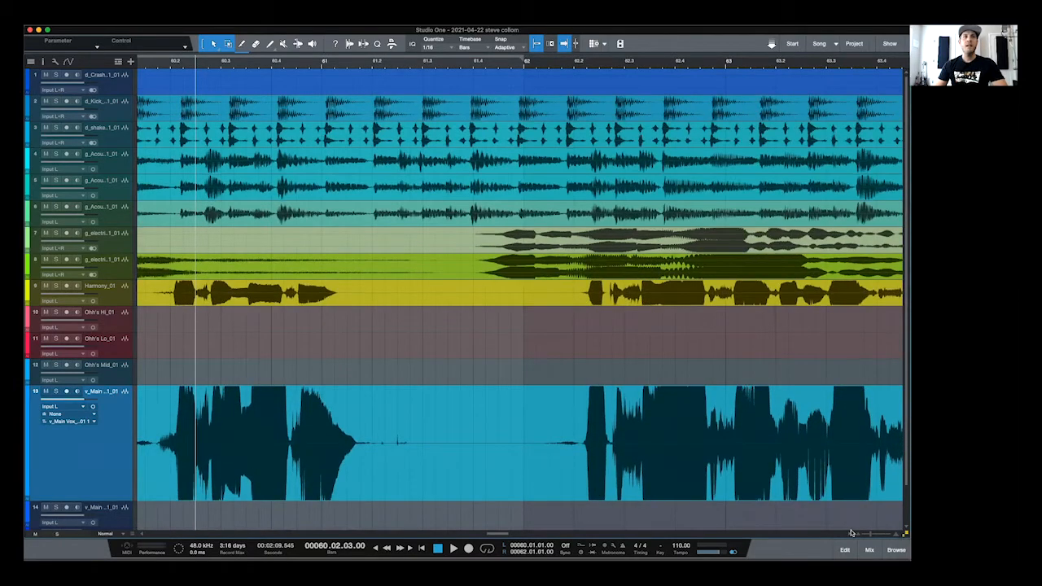
Step: Solo the main vocal on track 13 and listen to the phrase from bar 60 beat 2
click(56, 391)
key(space)
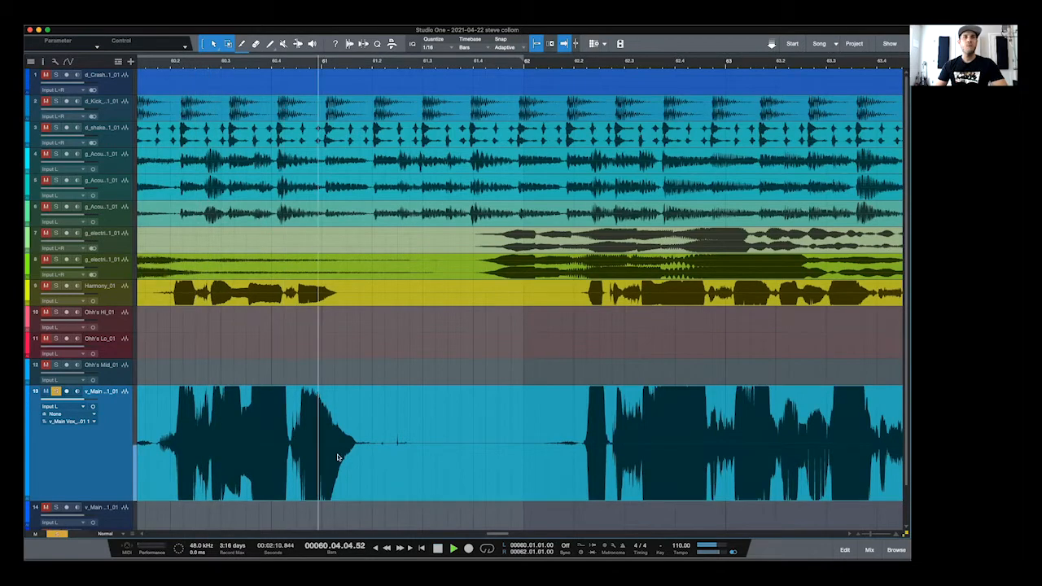
key(space)
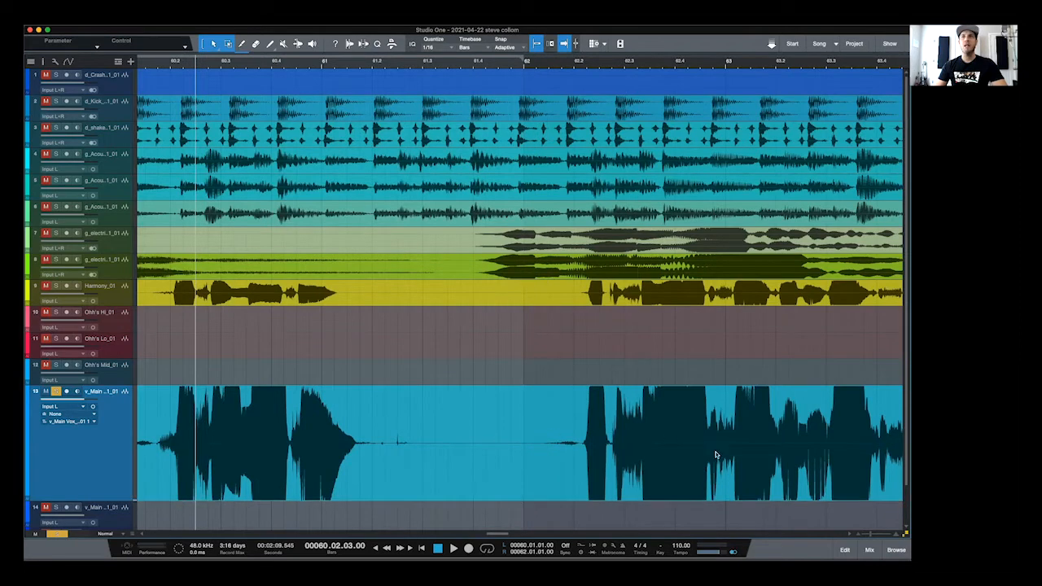
Step: Delete the quiet stretch between the main vocal phrases in bars 61 and 62, and fade the cut edges out and in
drag(360, 443, 436, 442)
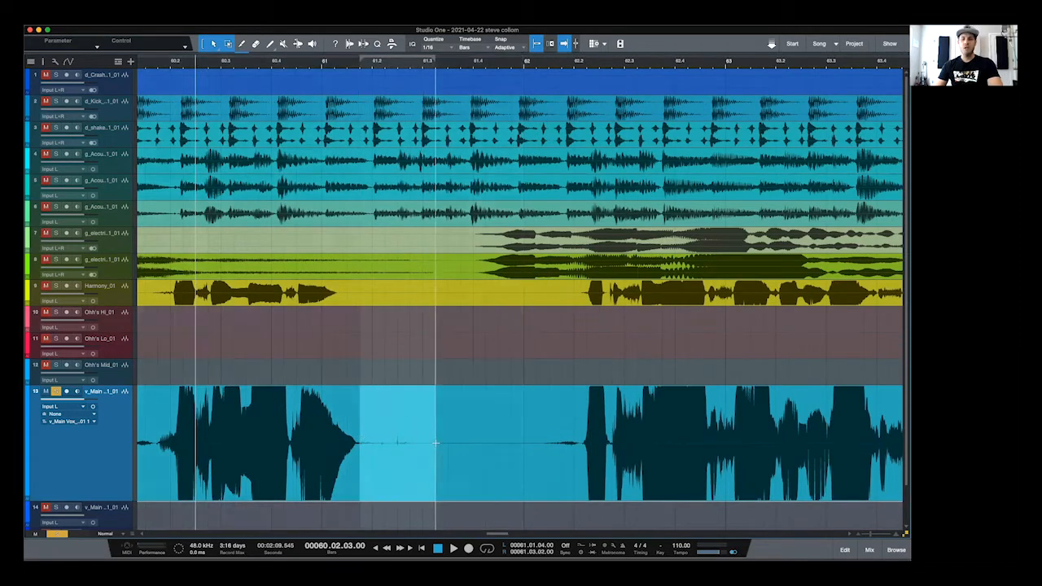
key(Delete)
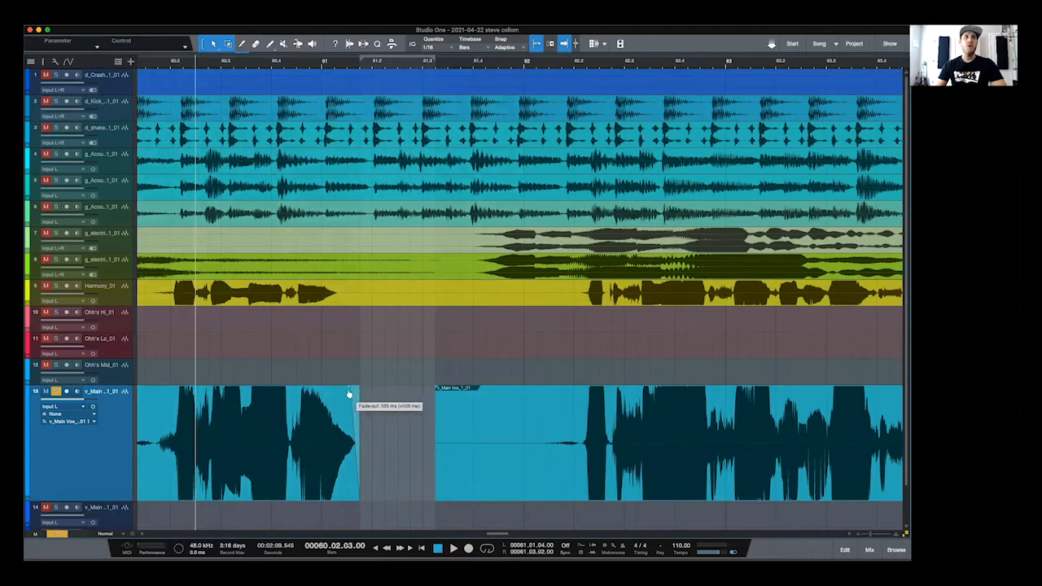
drag(422, 439, 548, 440)
key(Delete)
drag(550, 389, 573, 394)
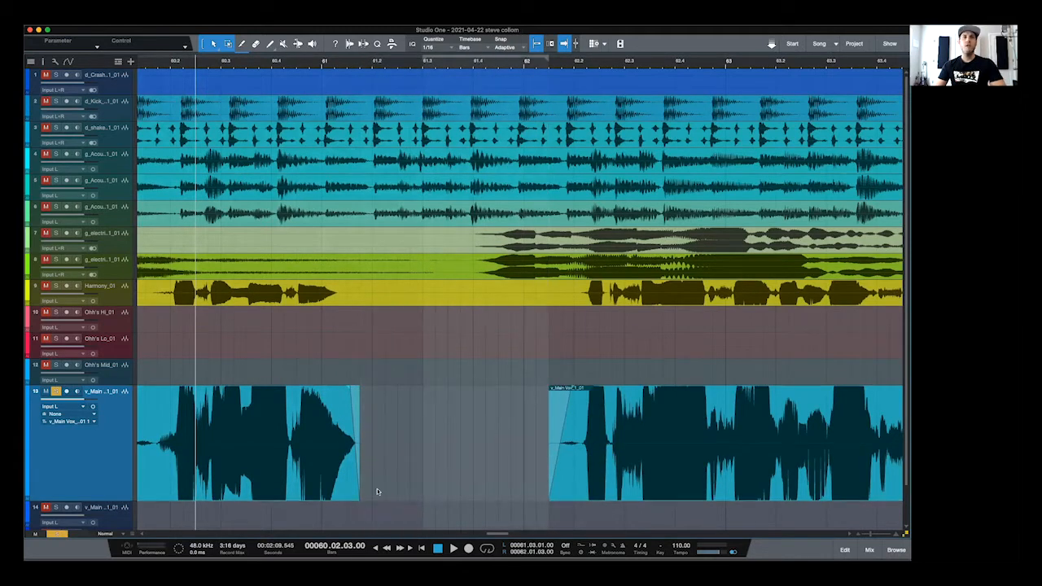
Step: Extend the end of the main vocal clip before the gap to about bar 61 beat 3
drag(360, 494, 425, 488)
key(e)
key(w)
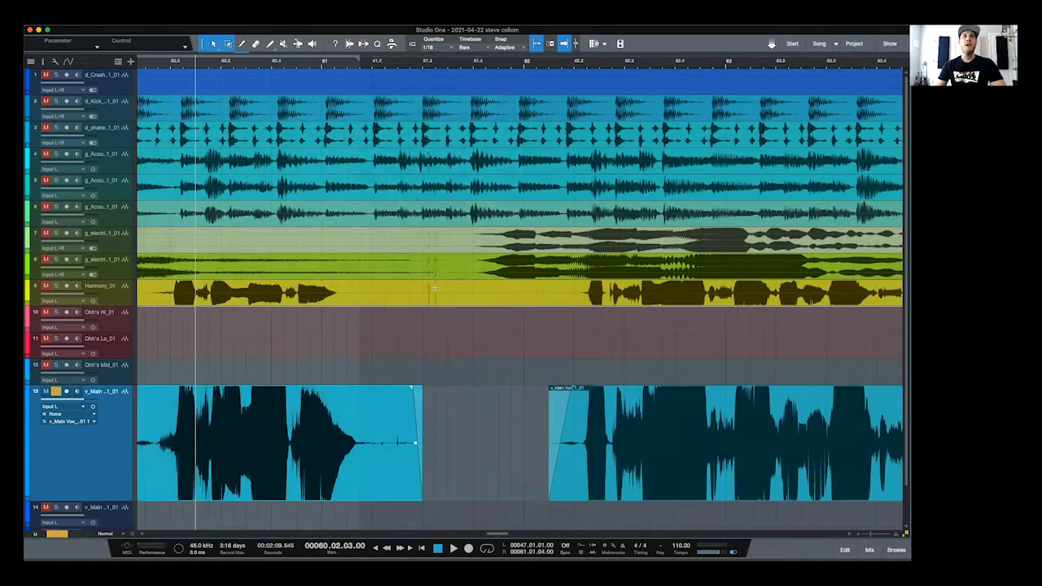
Step: Enlarge the Harmony track and magnify the soft lead-in of its phrase just before bar 60 beat 2
key(w)
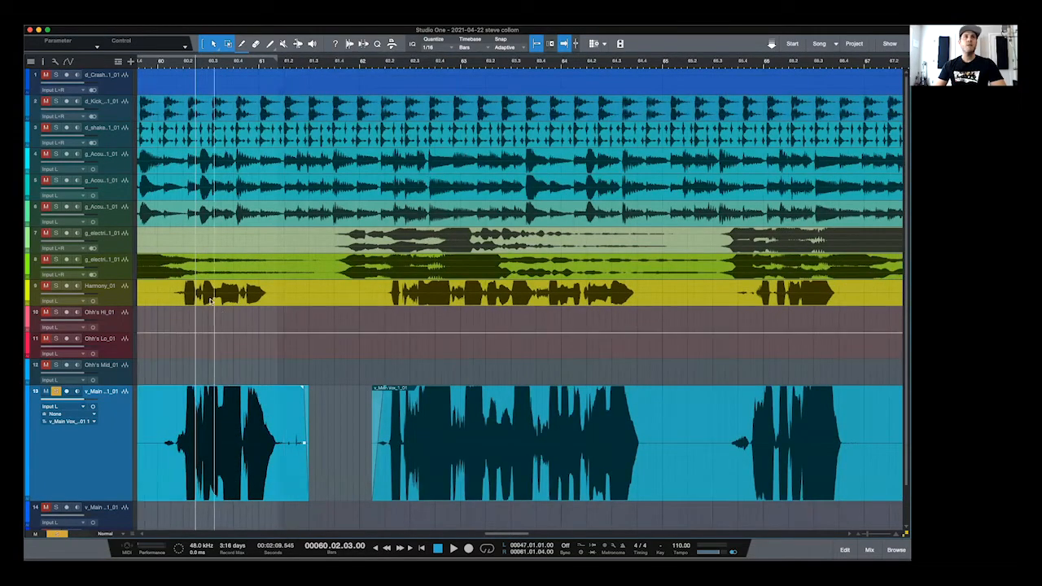
drag(116, 306, 122, 397)
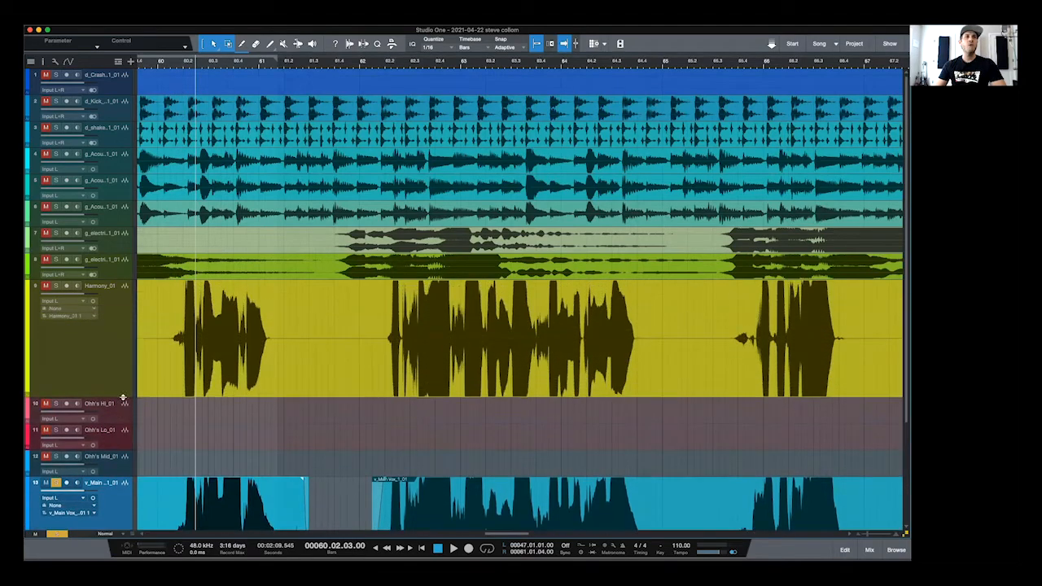
drag(184, 318, 176, 318)
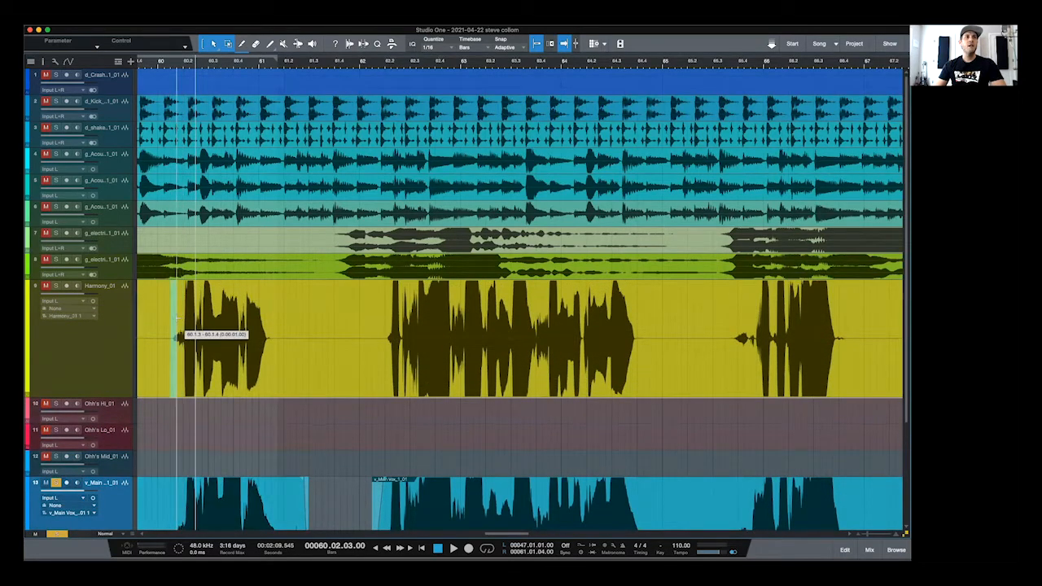
key(e)
key(e)
key(e)
scroll(234, 409, left, 5)
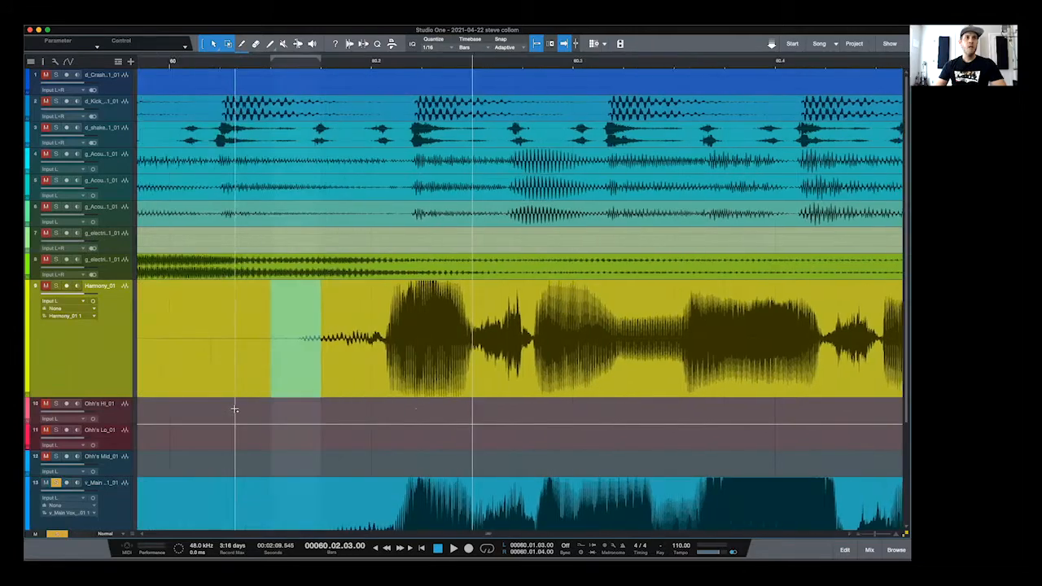
key(e)
key(e)
scroll(316, 400, left, 5)
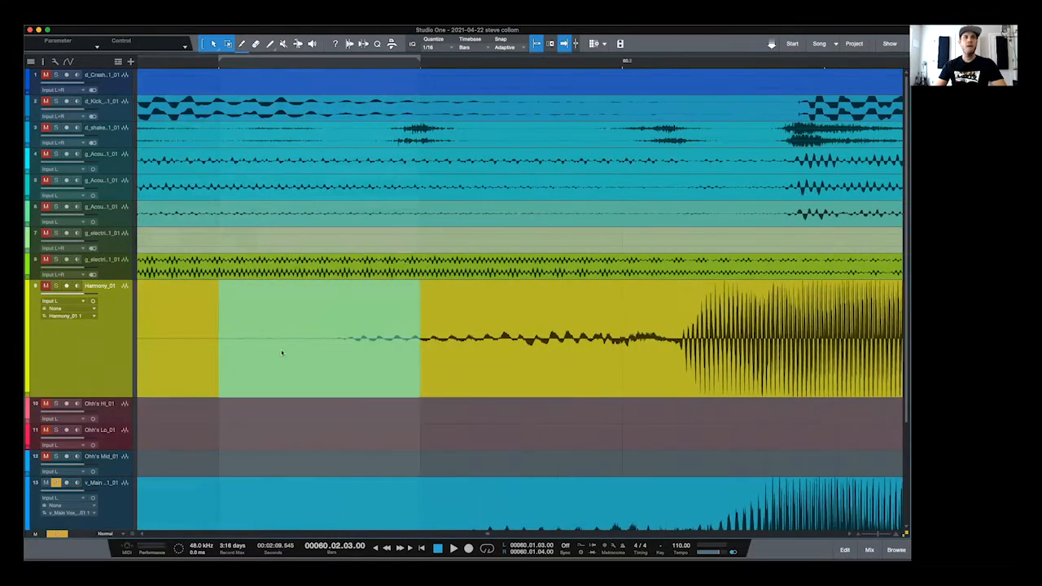
Step: Delete the near-silent Harmony section from 60.01.03.00 to 60.01.03.53 and add a fade-in to the clip's new start
drag(187, 336, 311, 330)
key(p)
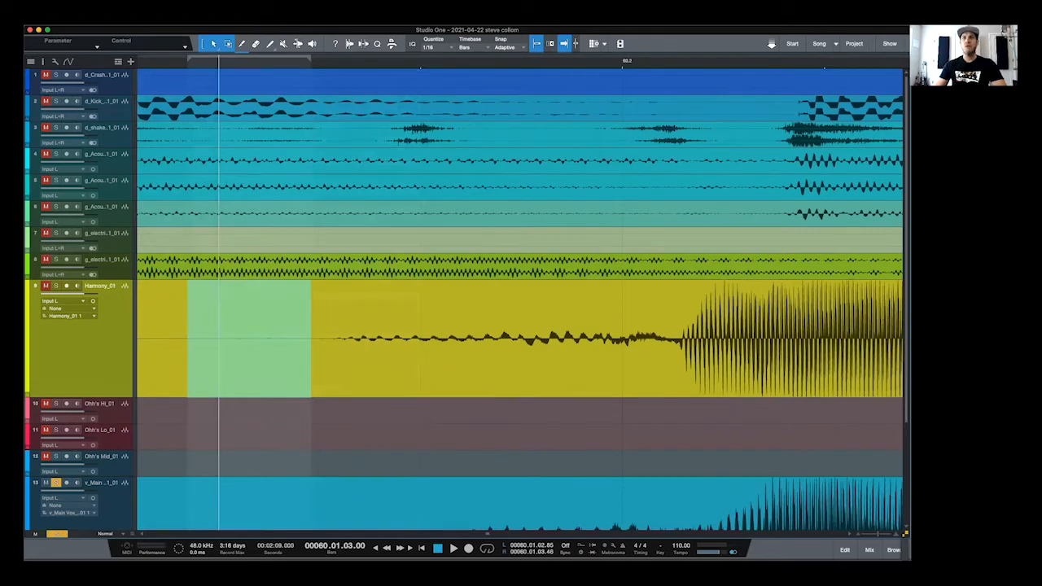
drag(905, 533, 903, 449)
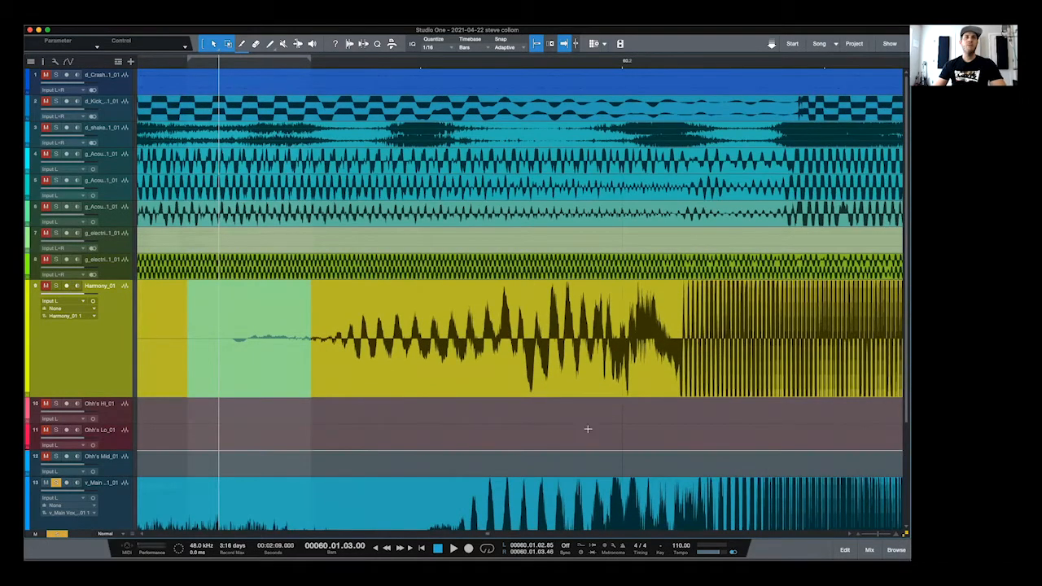
drag(218, 326, 326, 326)
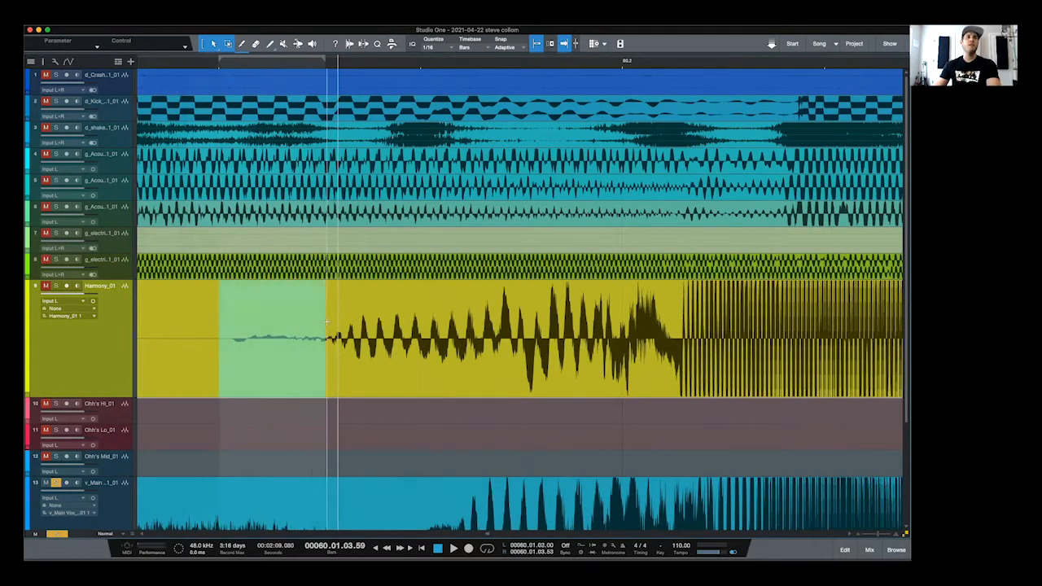
key(Delete)
drag(327, 285, 379, 295)
key(e)
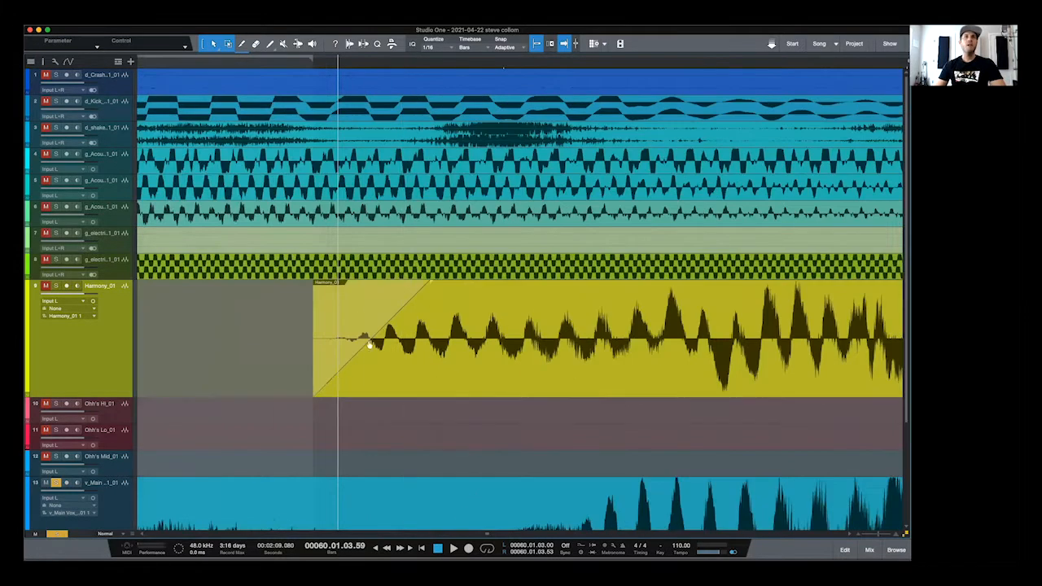
Step: Examine the trimmed Harmony phrase and the gaps between phrases across the second half of the song
key(w)
key(w)
key(w)
key(w)
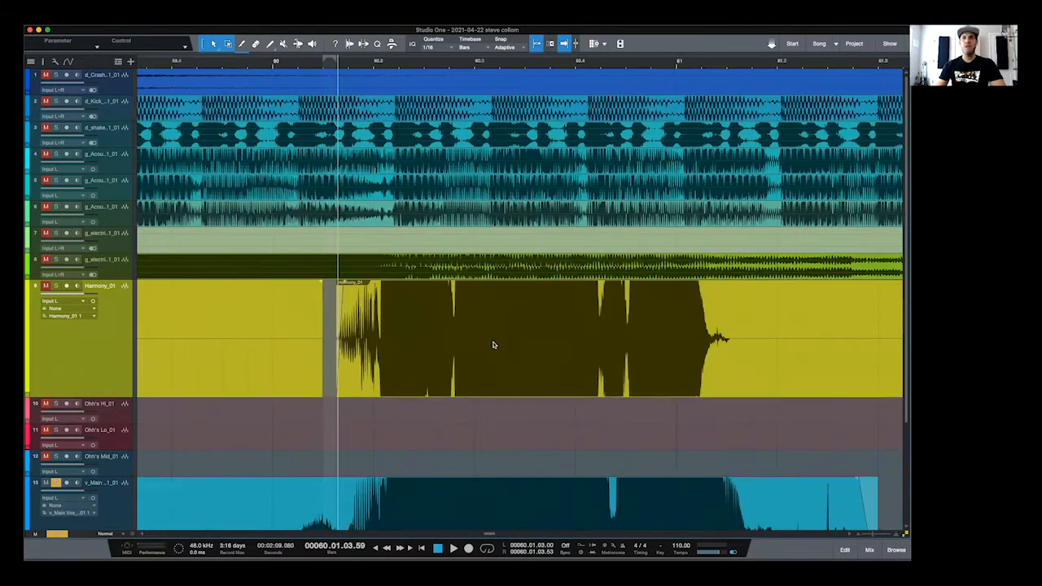
key(w)
key(w)
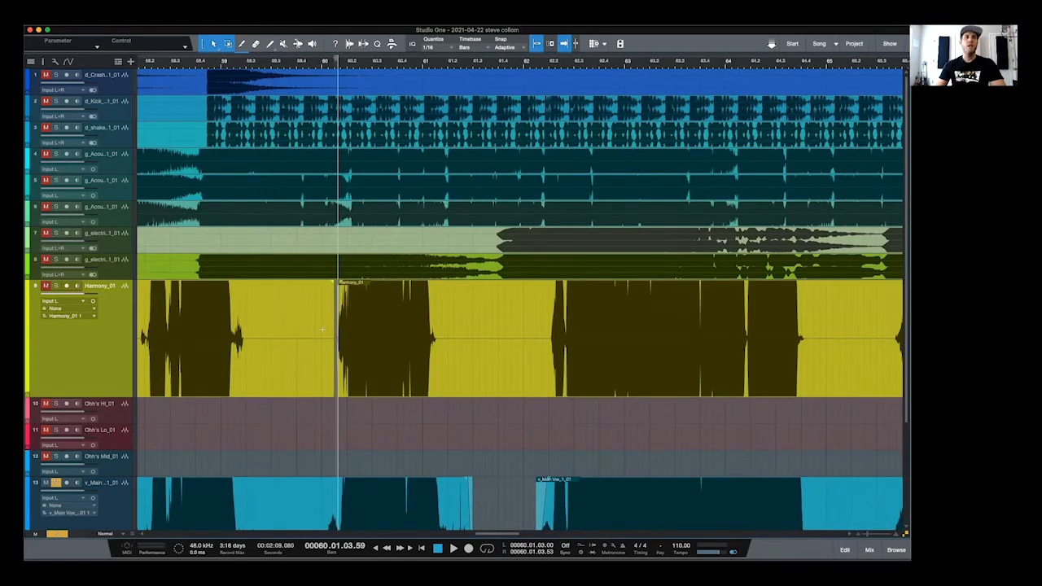
key(w)
key(w)
key(w)
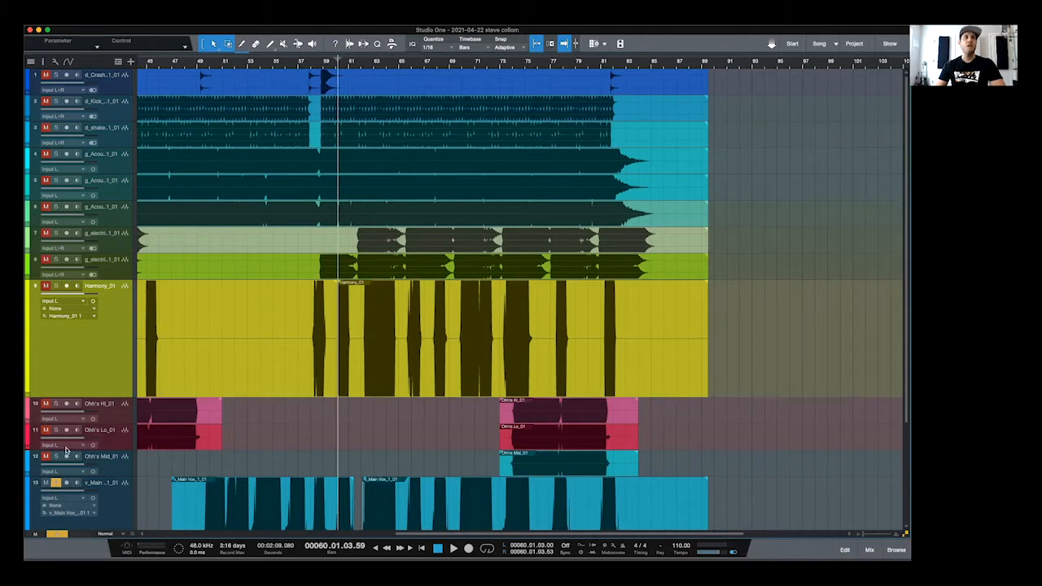
Step: Turn off the main vocal's solo and shrink the Harmony track back to its small height
scroll(275, 456, down, 3)
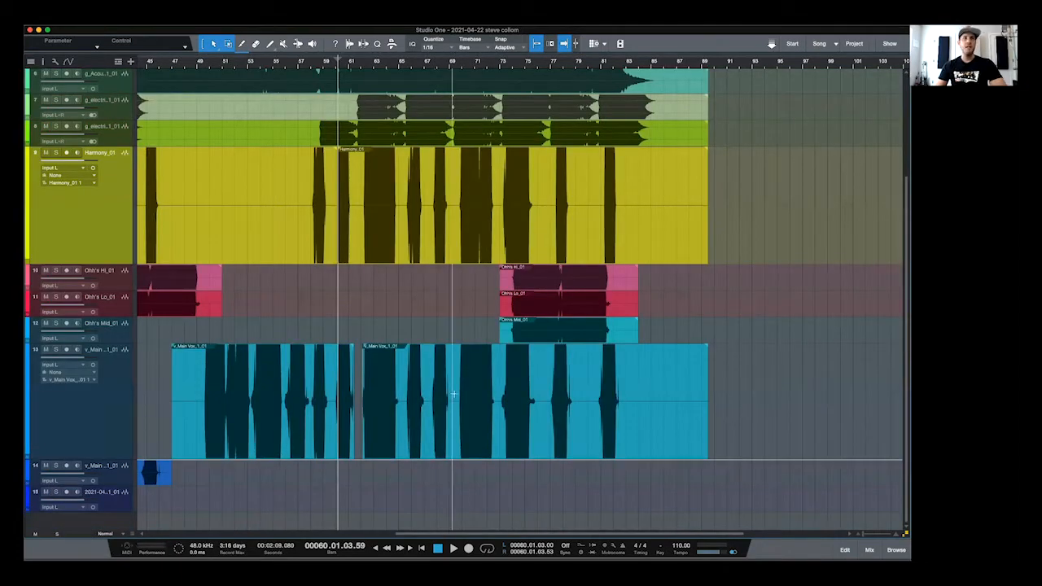
key(w)
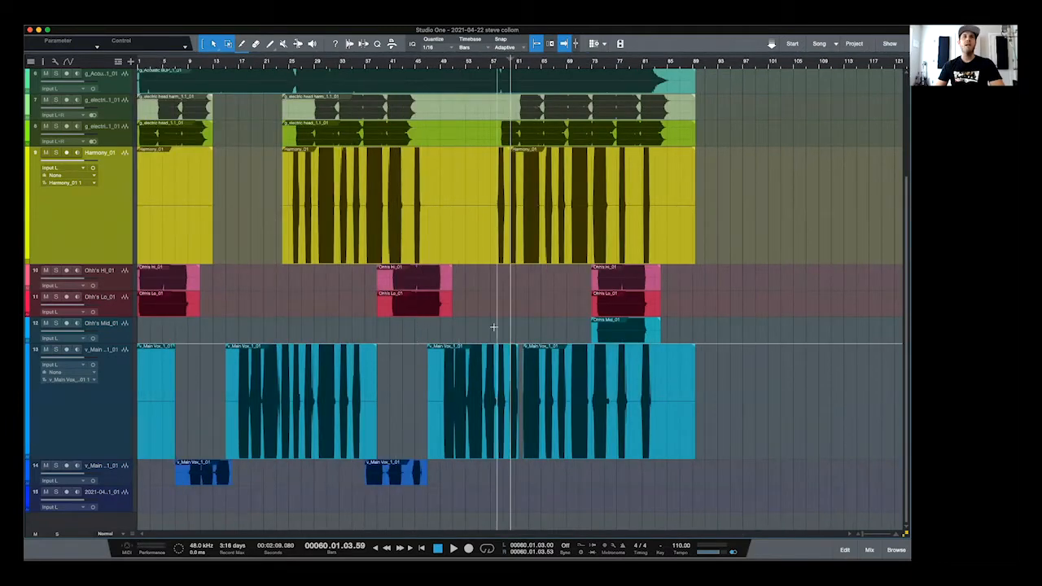
drag(118, 263, 109, 176)
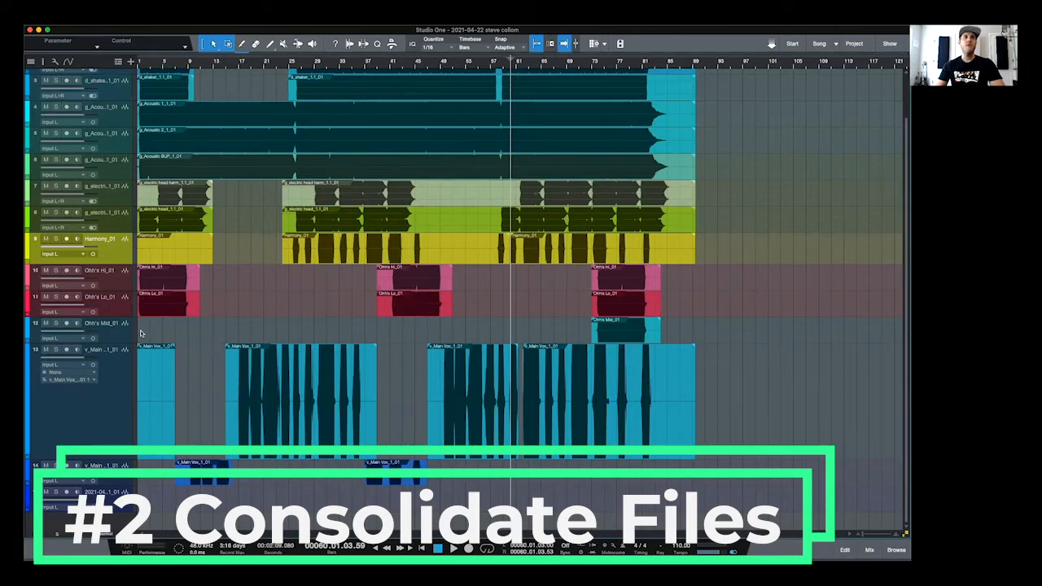
Step: Return the playhead to the start of the song and examine where the clips begin at bar 1
key(e)
key(e)
key(e)
key(comma)
key(e)
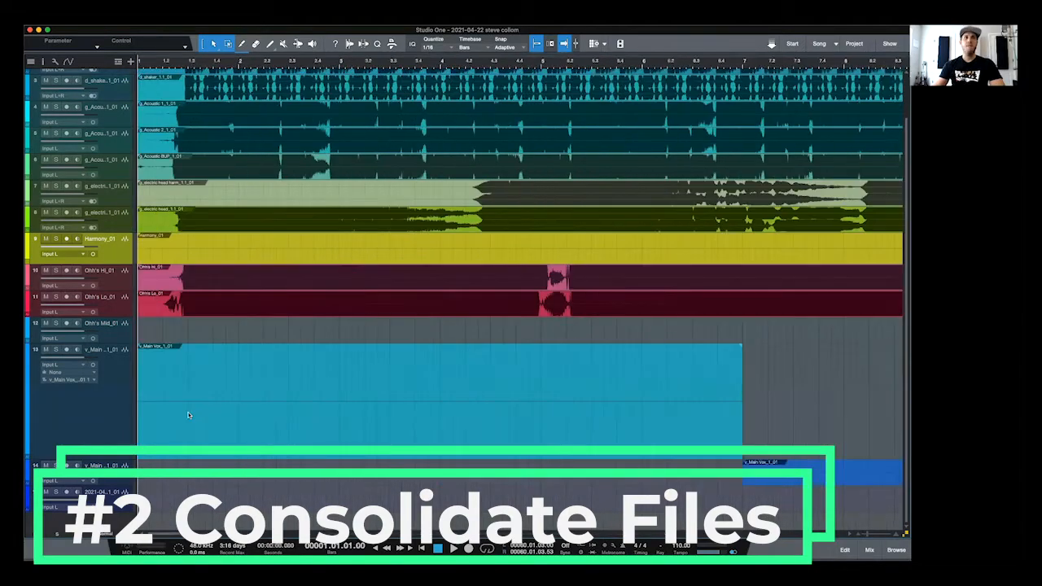
key(e)
key(e)
key(e)
key(w)
key(w)
key(w)
key(w)
key(w)
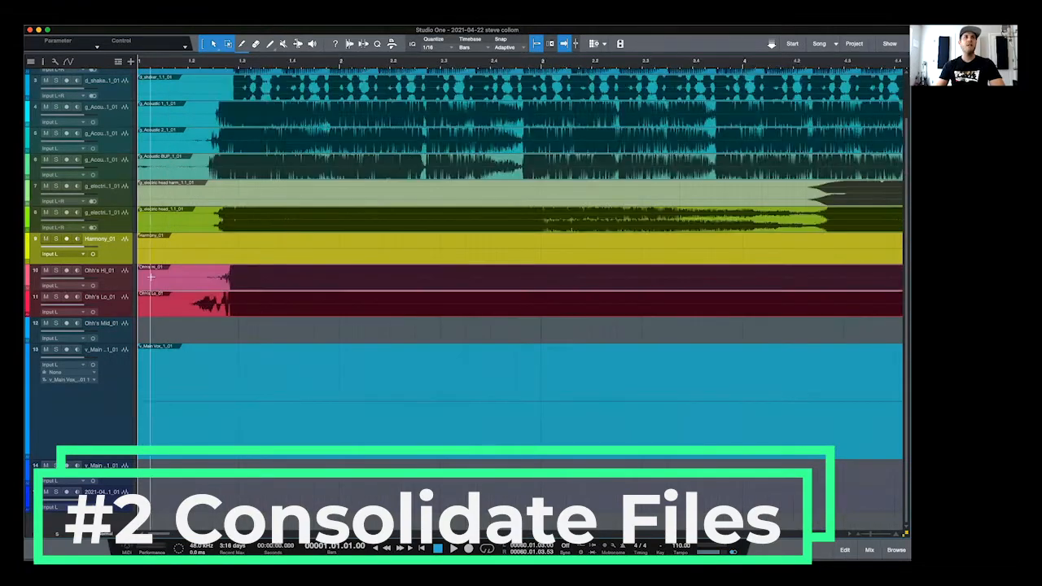
Step: Try merging the separate Ohh's Hi clips into one continuous clip running from the start of the song to bar 88
key(w)
key(w)
key(w)
key(w)
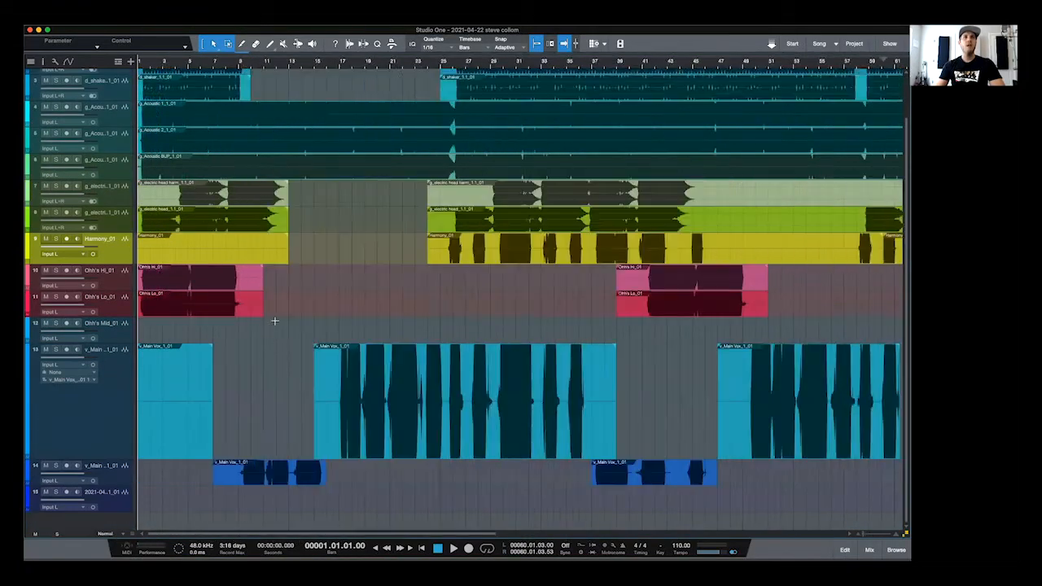
key(w)
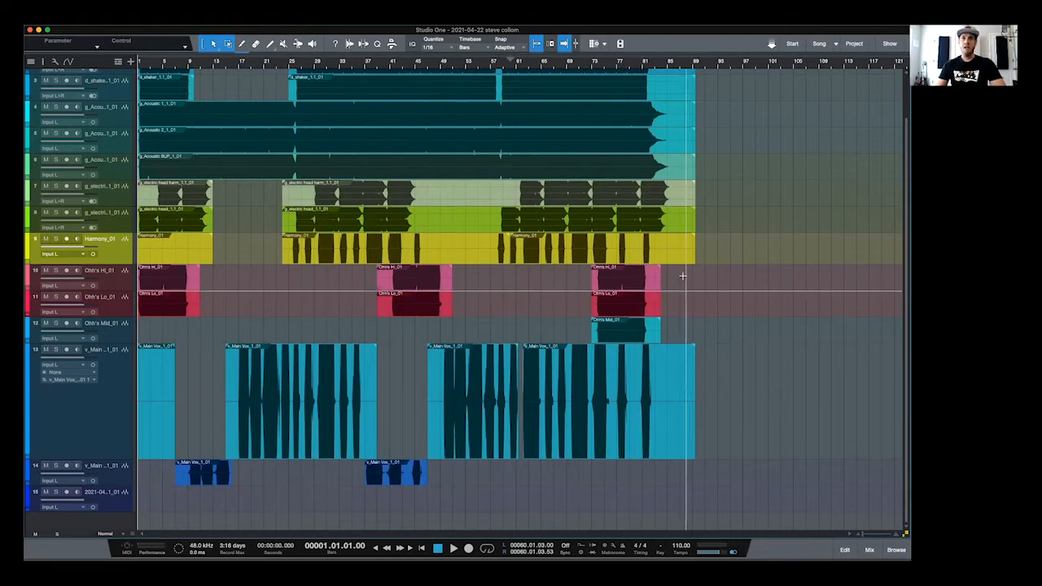
drag(682, 276, 134, 281)
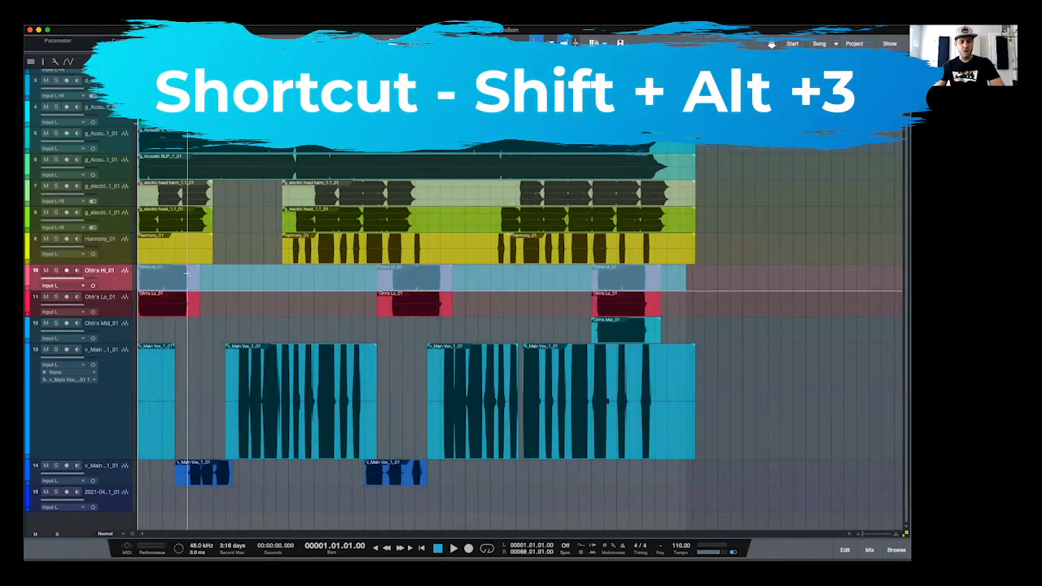
key(shift+alt+3)
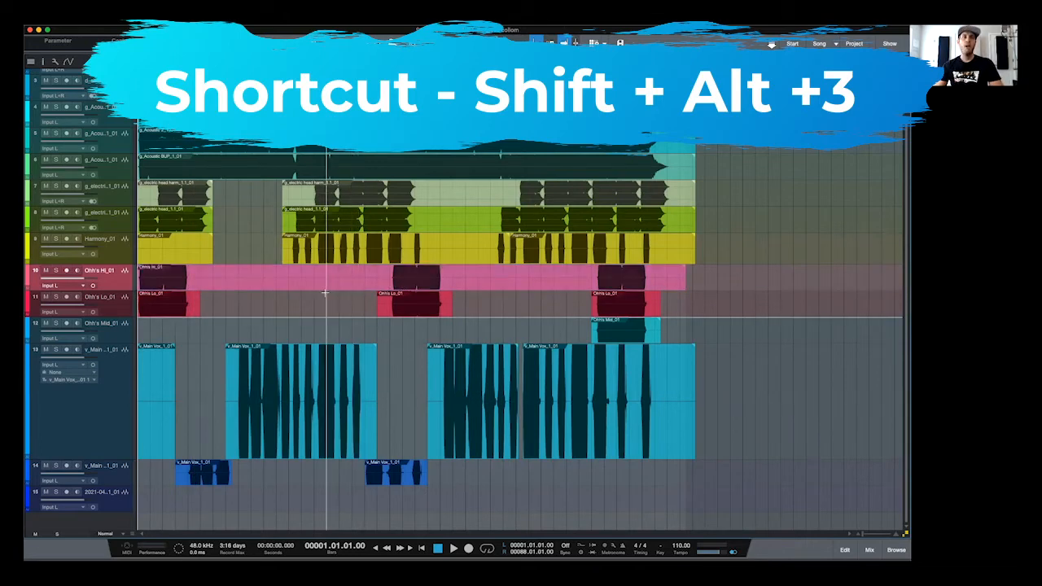
key(super+z)
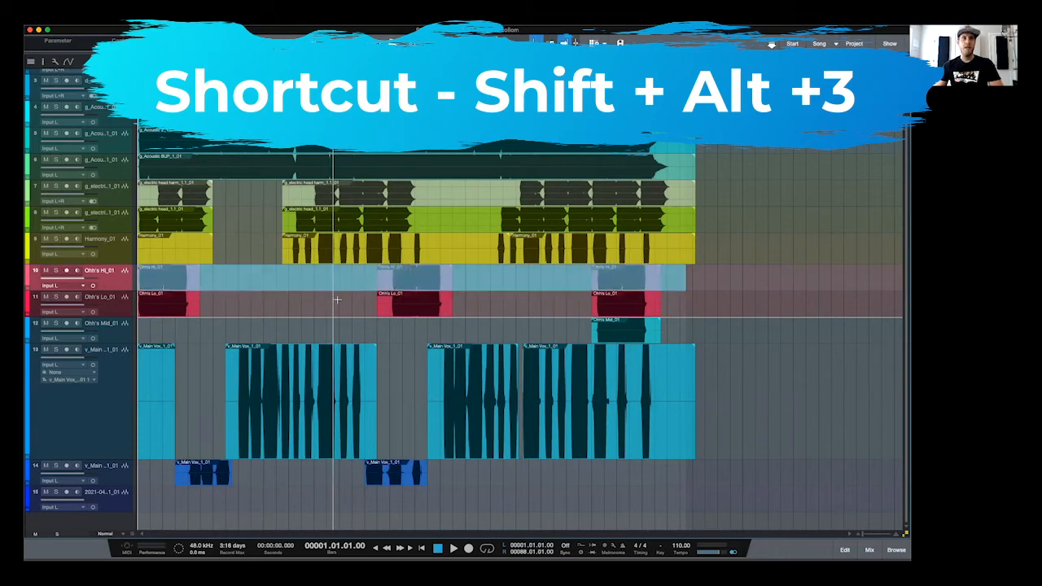
click(305, 300)
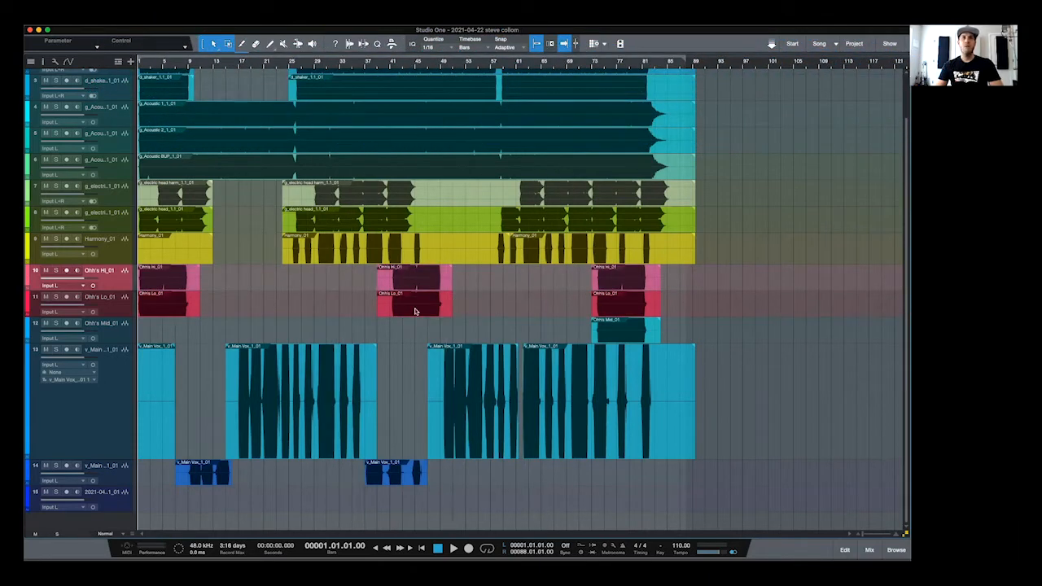
Step: Shrink the main vocal track's height and delete the Acoustic BUP opening up to 00001.01.04.00, with a fade-in at the clip's new start
drag(116, 460, 115, 379)
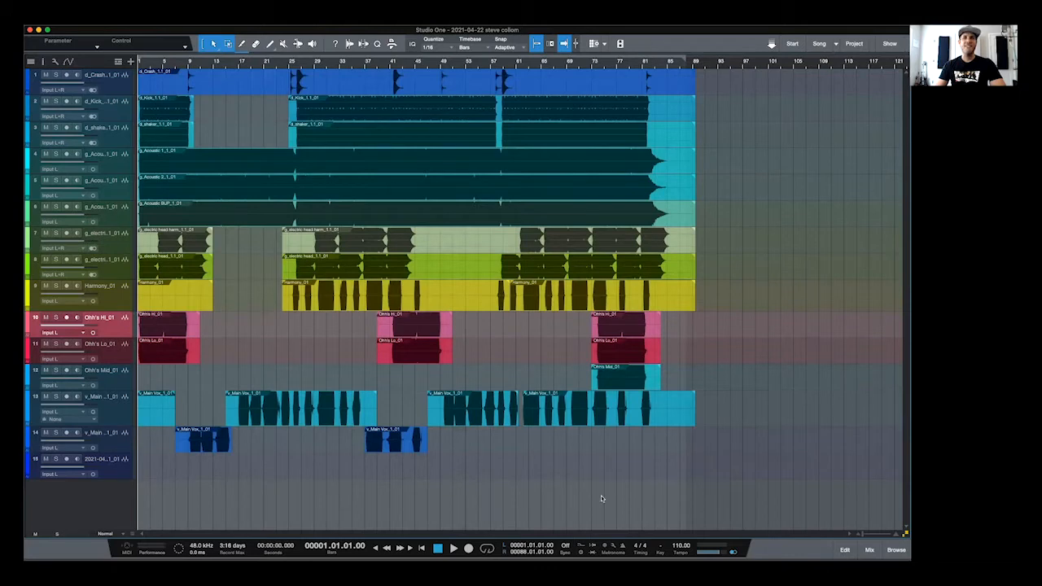
drag(863, 535, 872, 535)
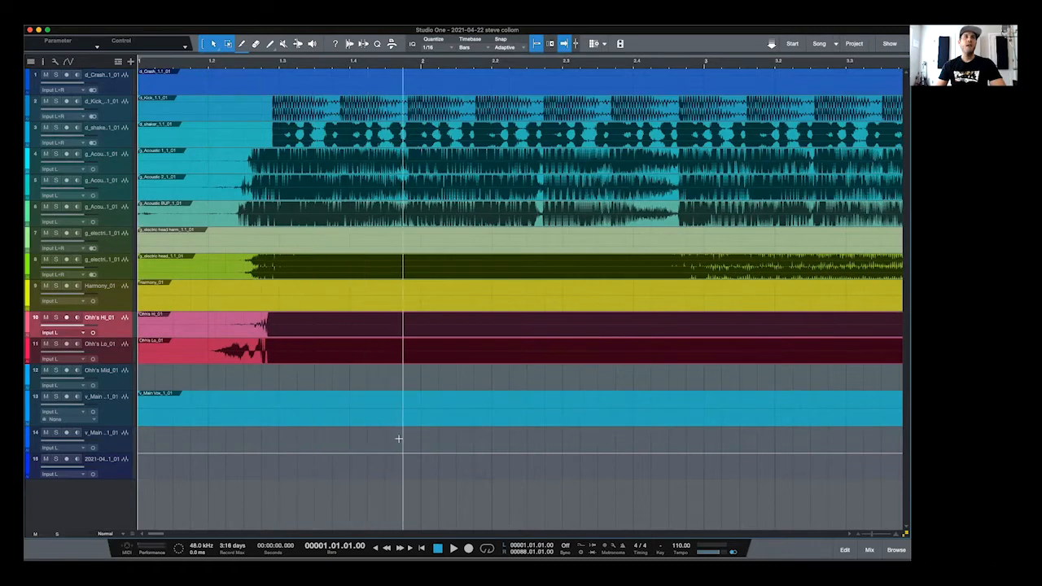
mouse_move(191, 213)
mouse_down()
mouse_move(137, 213)
mouse_move(206, 209)
mouse_up()
key(Delete)
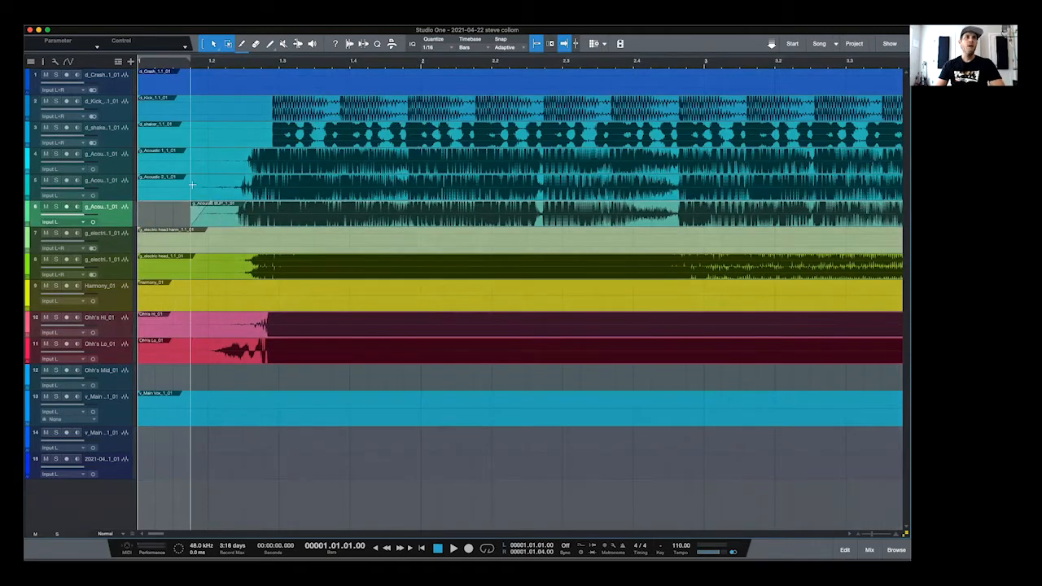
Step: Compare the trimmed Acoustic BUP start with the other tracks' starts, in the full arrangement and close up at bar 1
key(w)
key(w)
key(w)
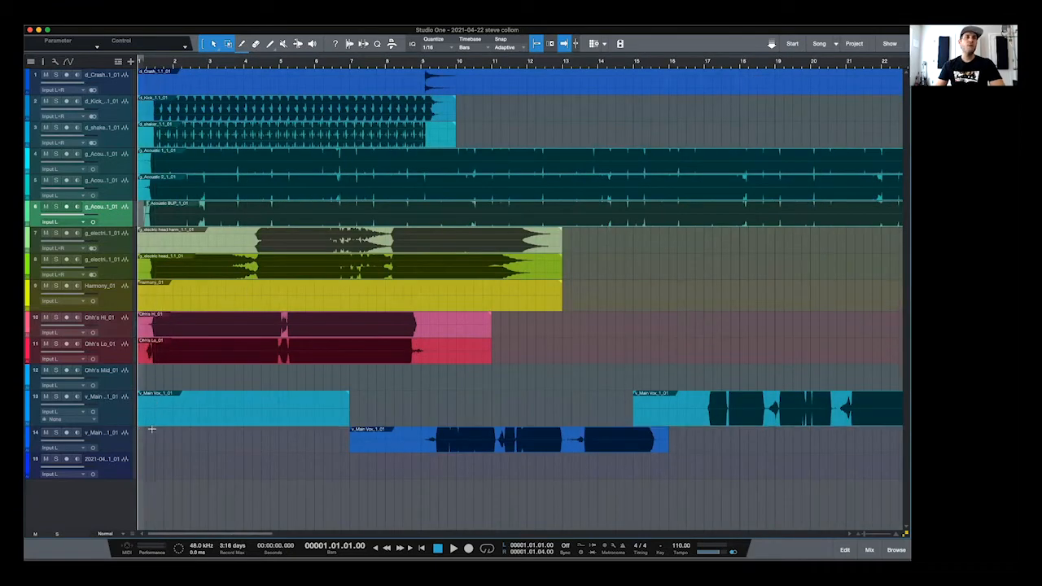
key(w)
key(w)
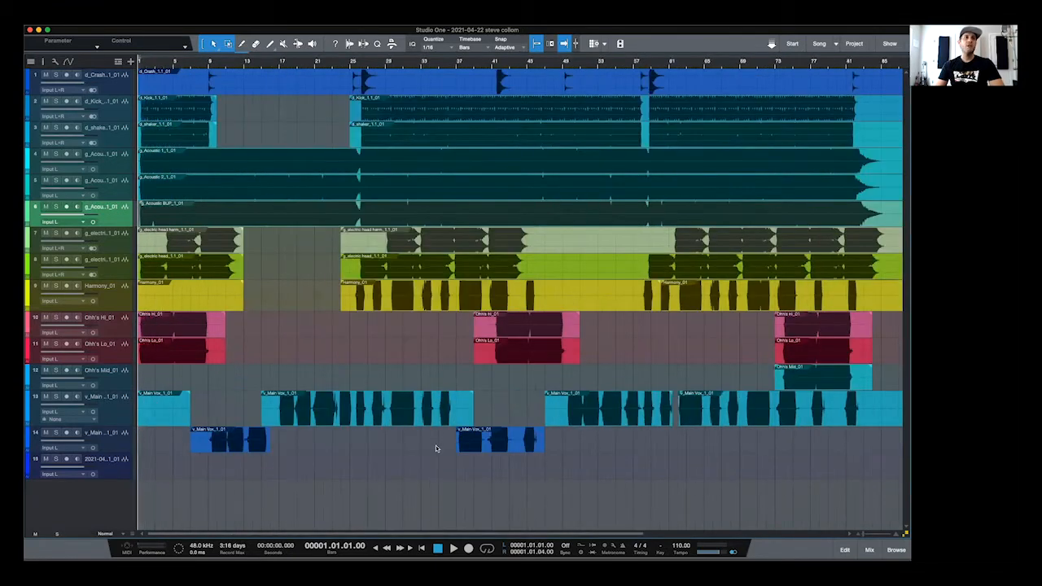
key(w)
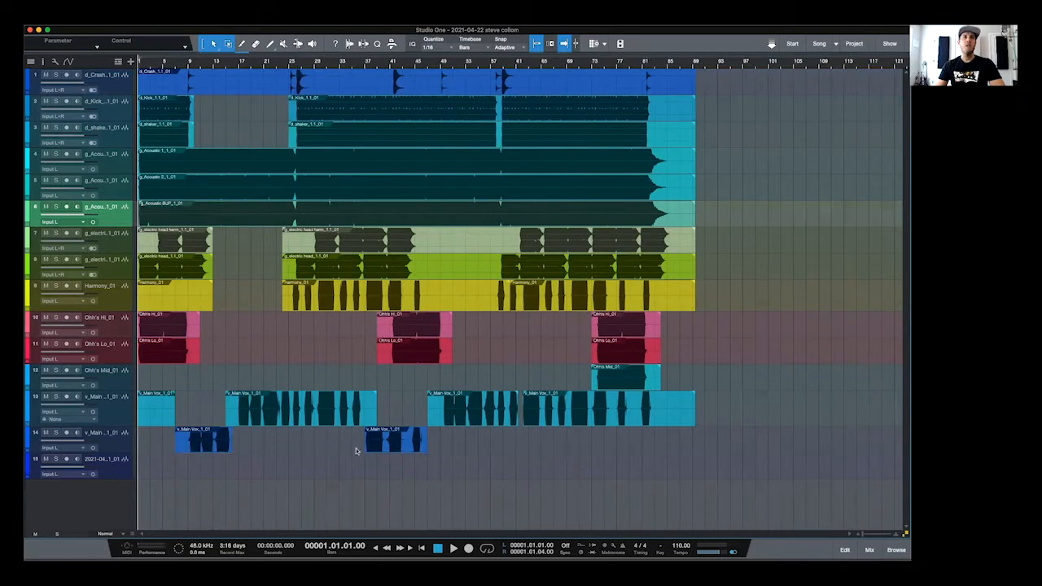
key(e)
key(e)
key(e)
key(e)
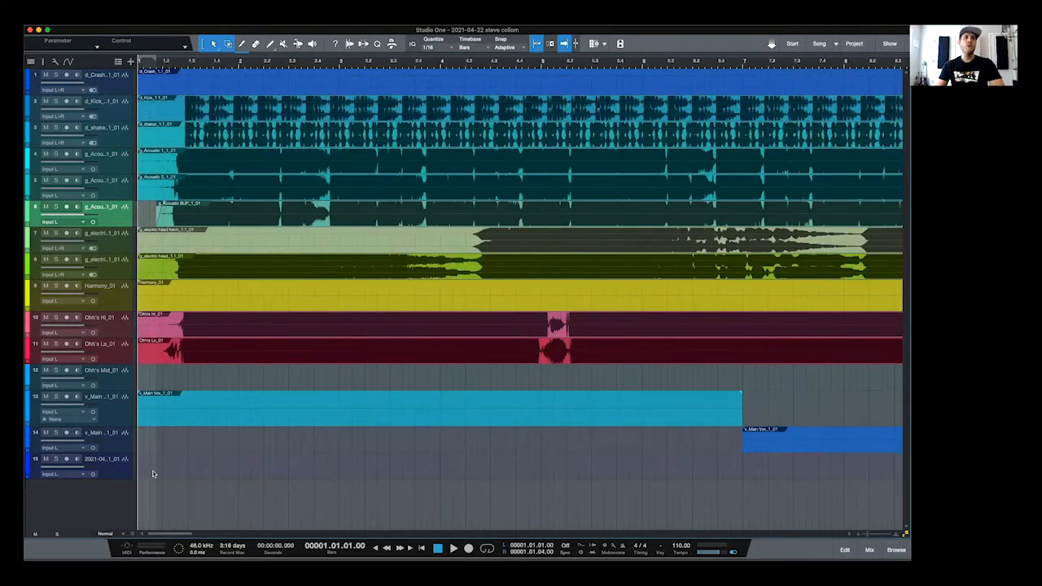
key(e)
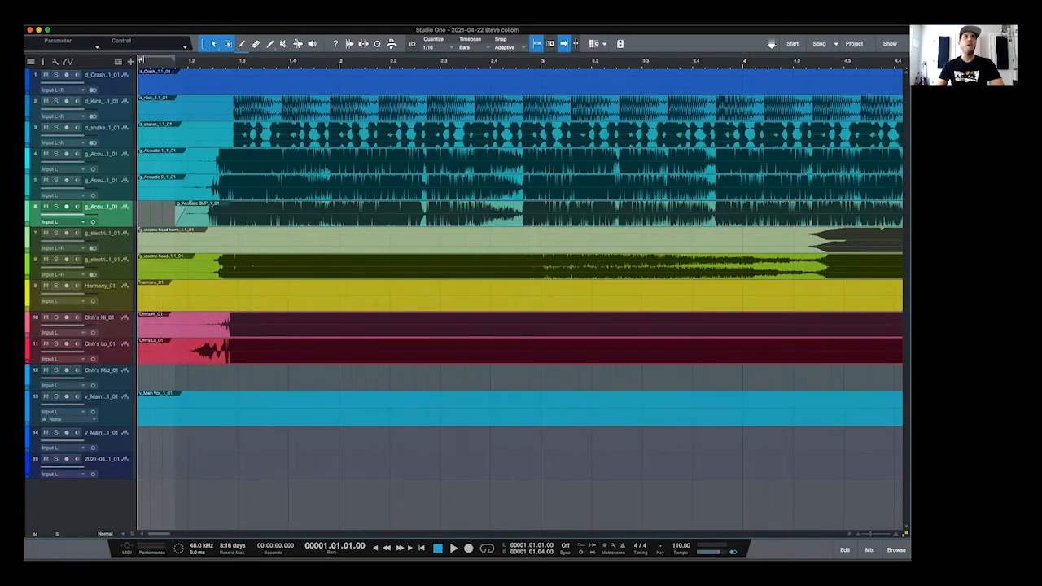
Step: Extend the end of the loop range to 00001.04.03.00, keeping its start at the beginning of the song
drag(174, 59, 313, 57)
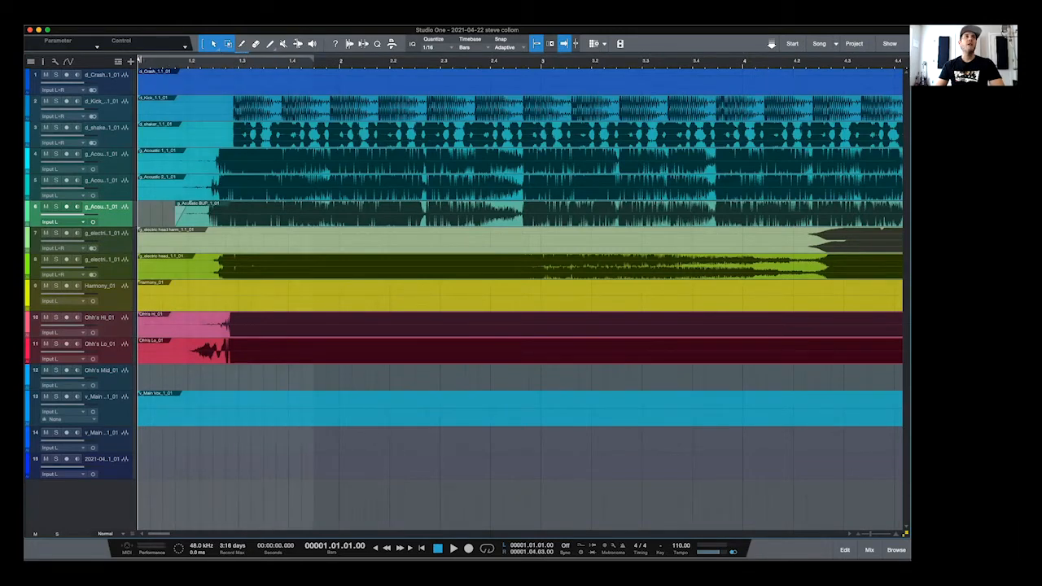
mouse_move(139, 60)
mouse_down()
mouse_move(210, 67)
mouse_move(188, 72)
mouse_up()
drag(129, 61, 127, 61)
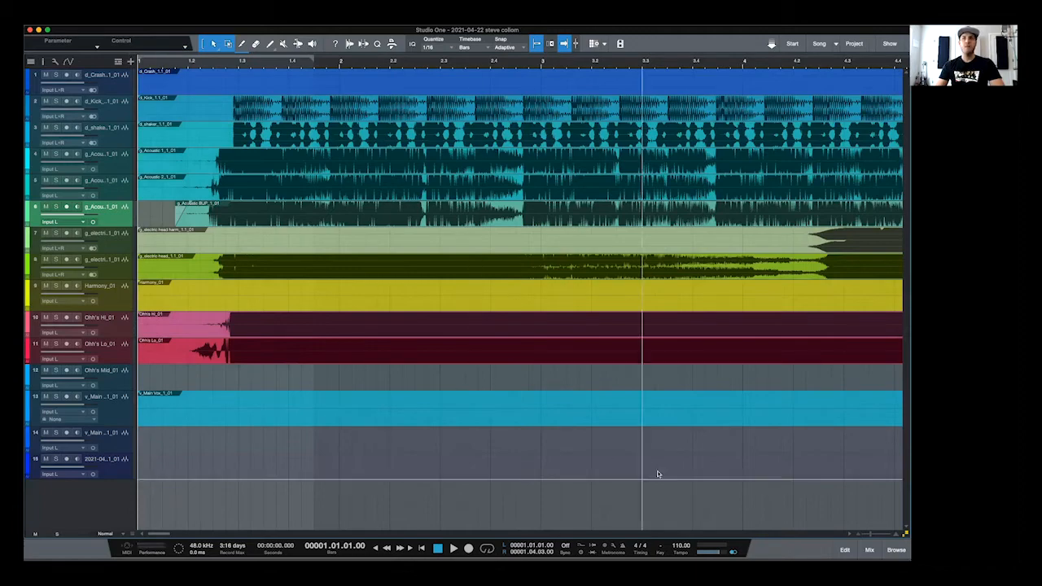
Step: Set the loop range to cover the whole song, from 00001.01.01.00 to 00089.03.01.59
drag(870, 535, 860, 536)
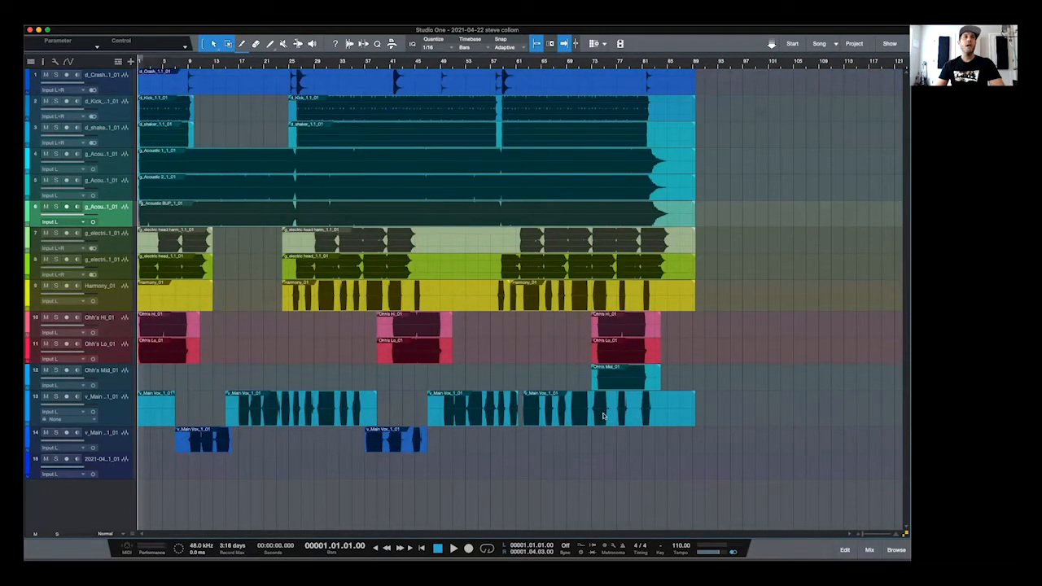
drag(863, 534, 862, 534)
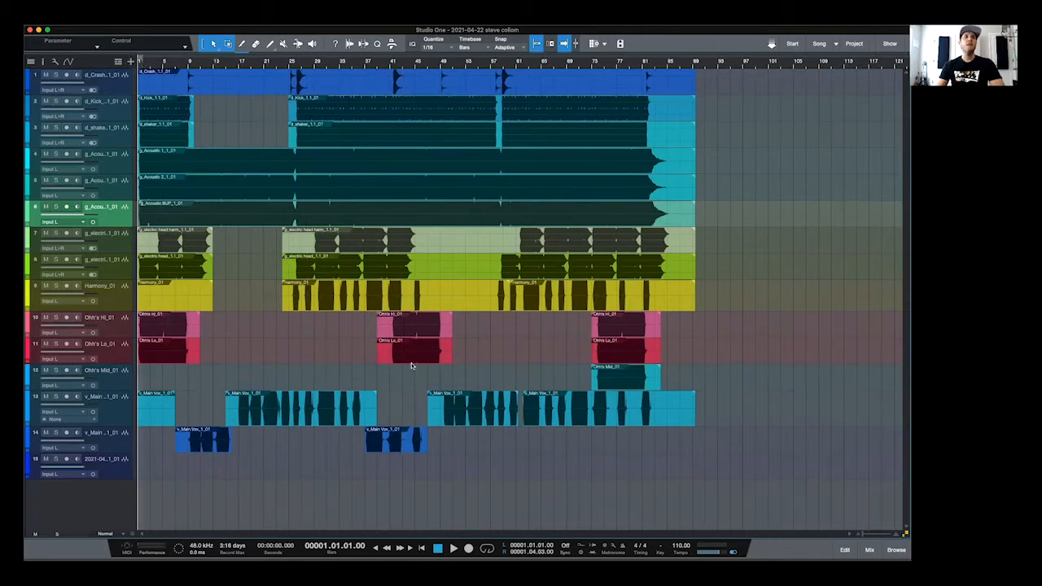
drag(865, 536, 876, 536)
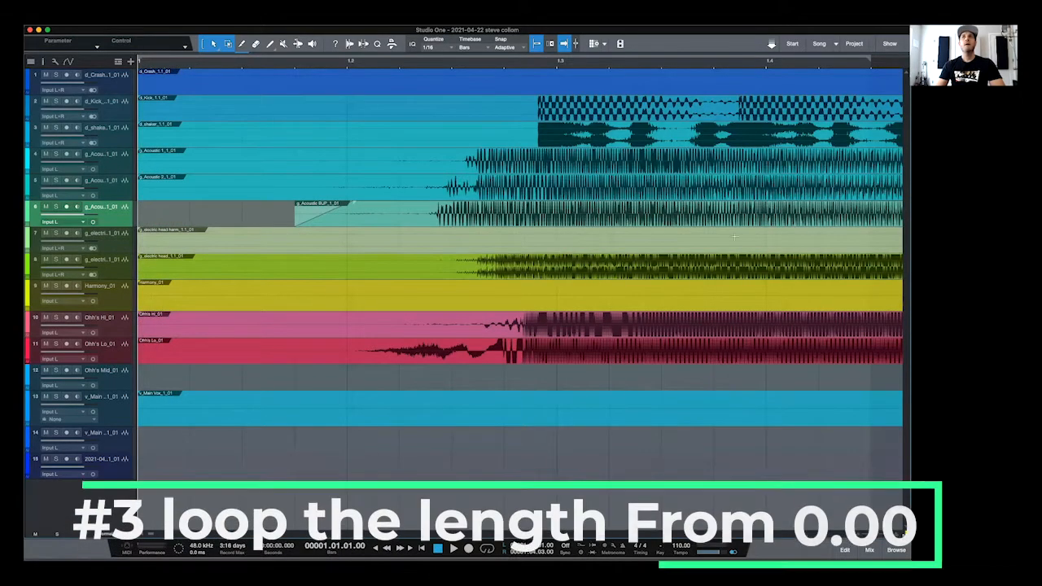
drag(885, 61, 907, 62)
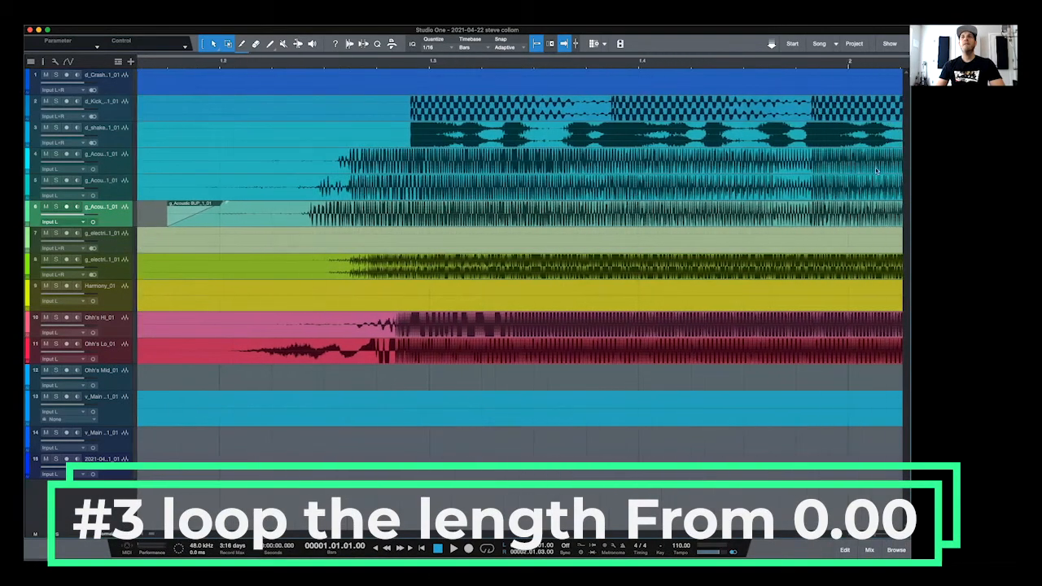
drag(875, 536, 859, 536)
click(226, 94)
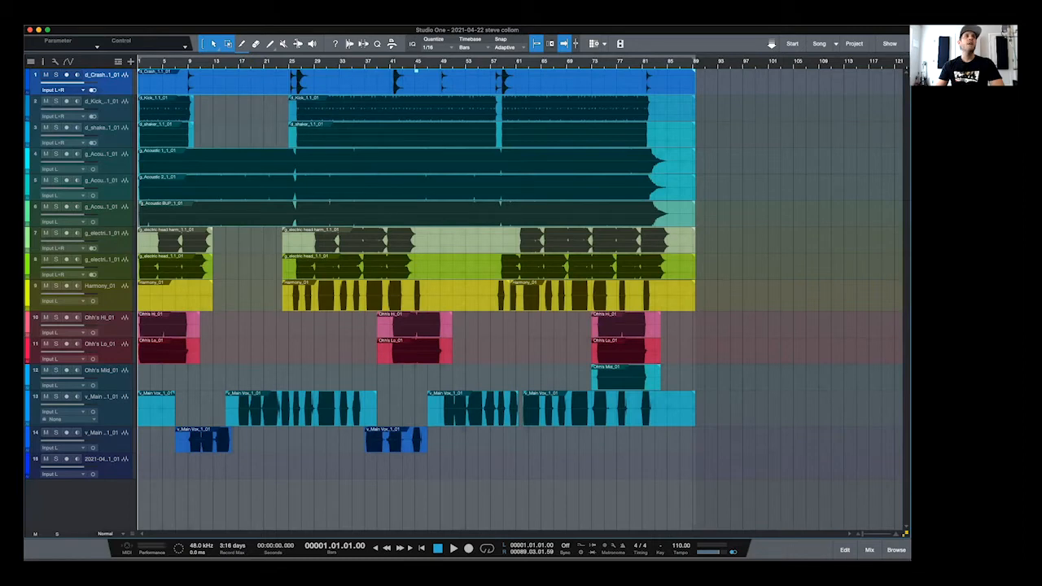
Step: Open the stem export, include all the listed track channels, and keep the sample rate at 48.0 kHz
key(super+shift+e)
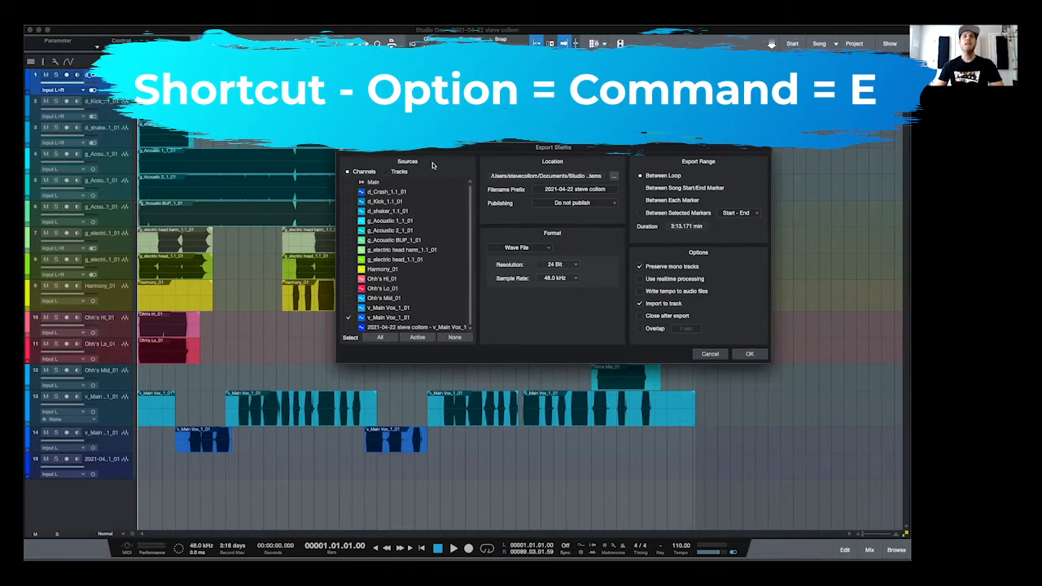
click(378, 337)
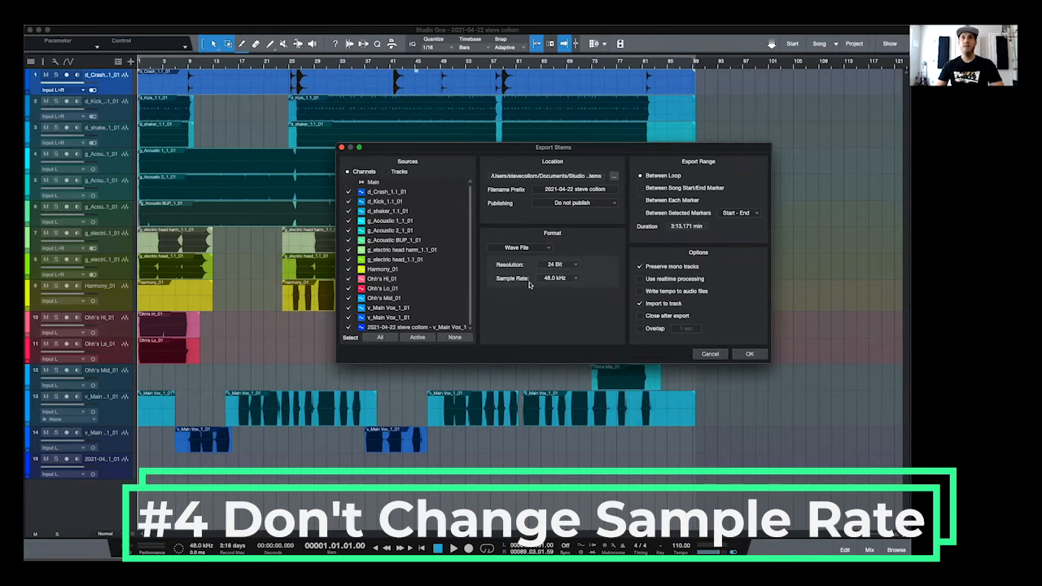
click(559, 278)
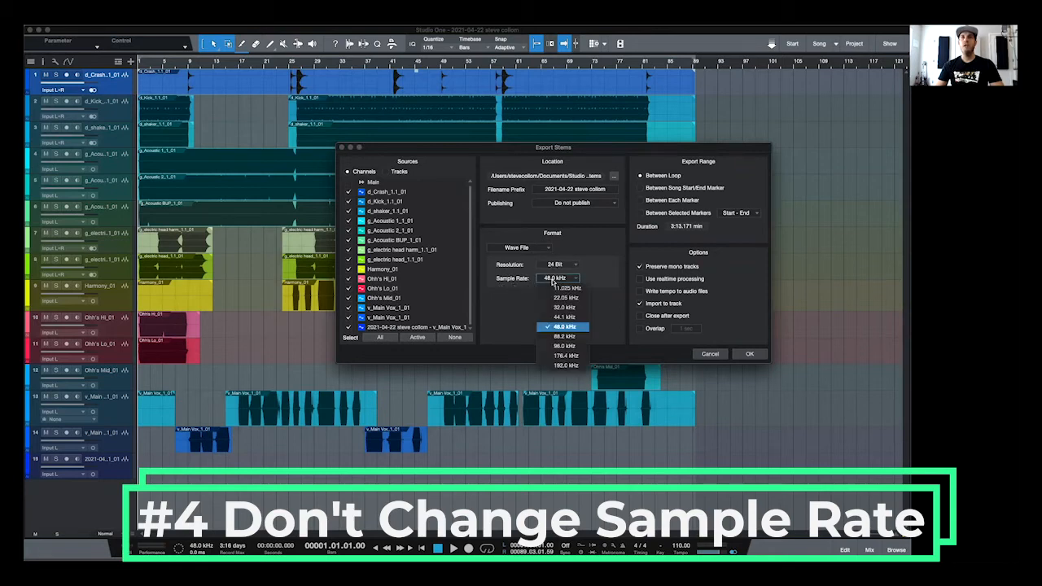
click(604, 311)
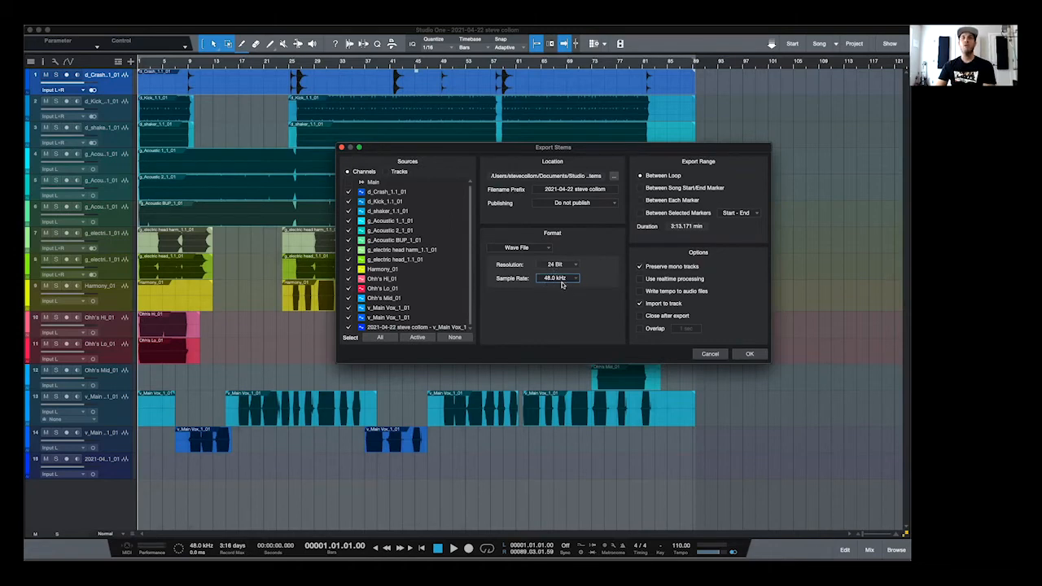
click(561, 279)
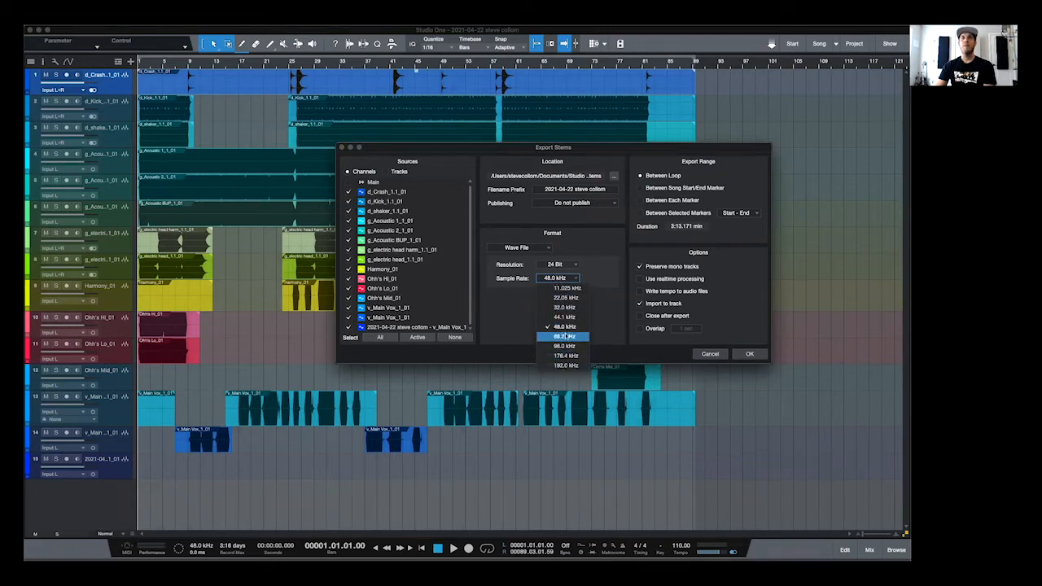
click(593, 319)
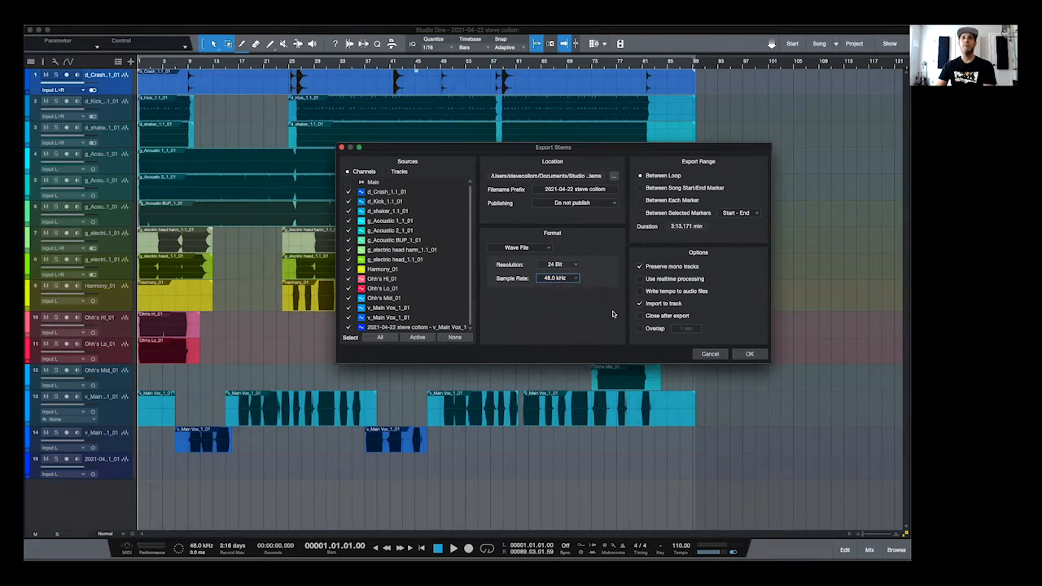
Step: Review the available export file formats and keep Wave File
click(545, 248)
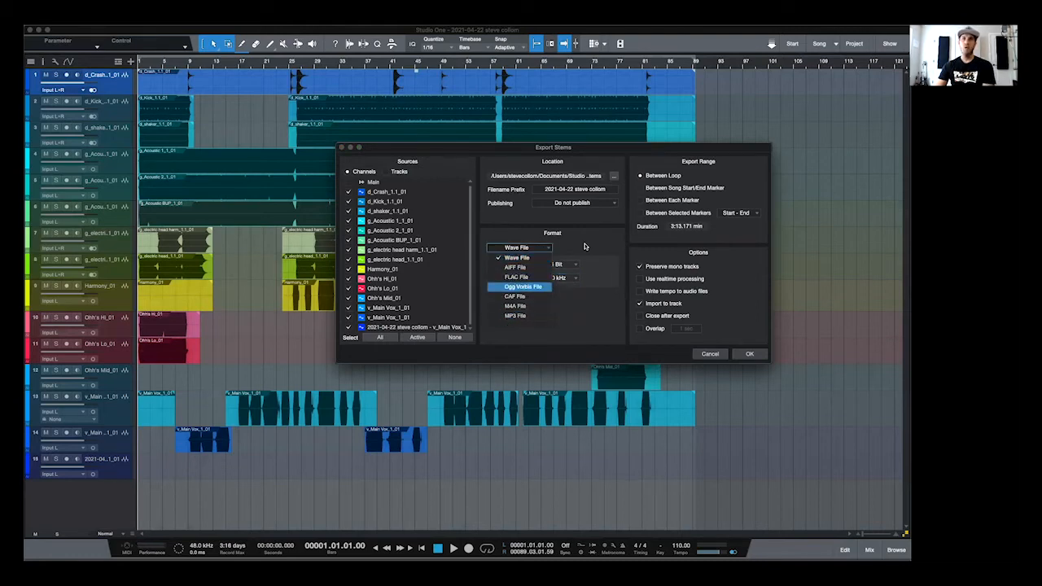
click(520, 256)
click(522, 250)
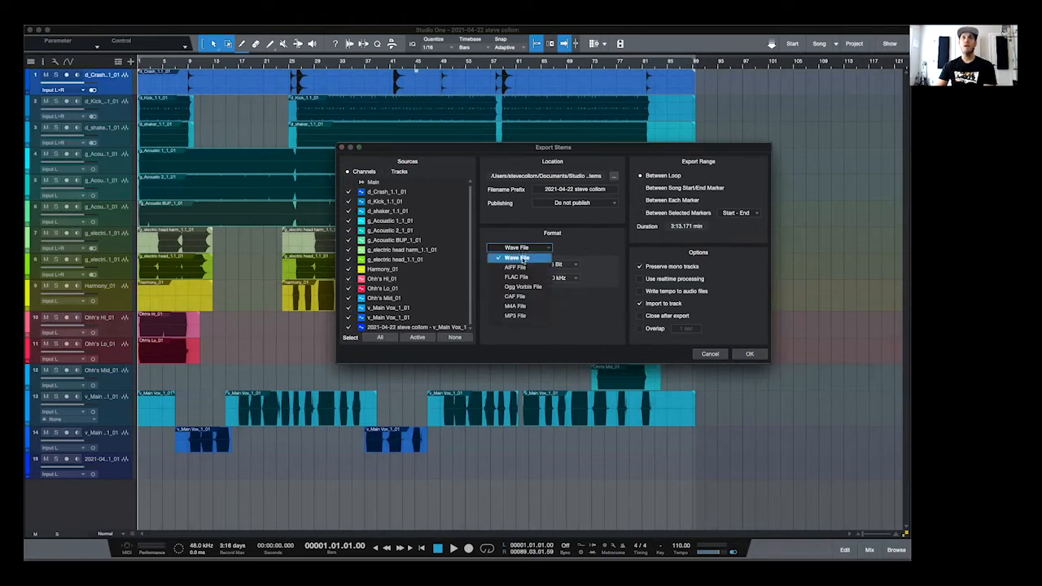
click(593, 245)
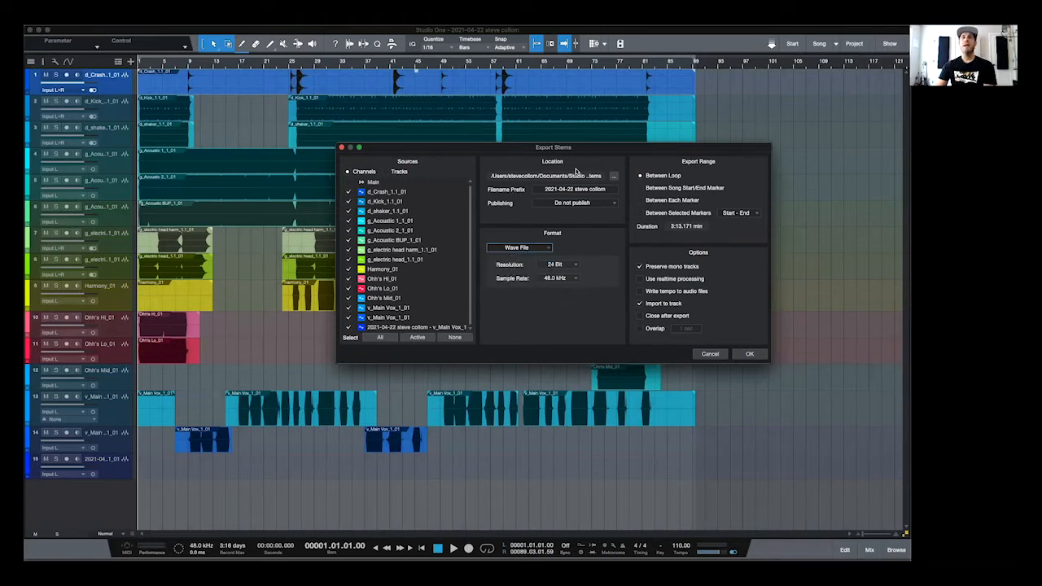
Step: Create a folder inside Songs, named with both artists' first names plus "Song Magic 110 KeyC", and choose it as the export location
click(615, 178)
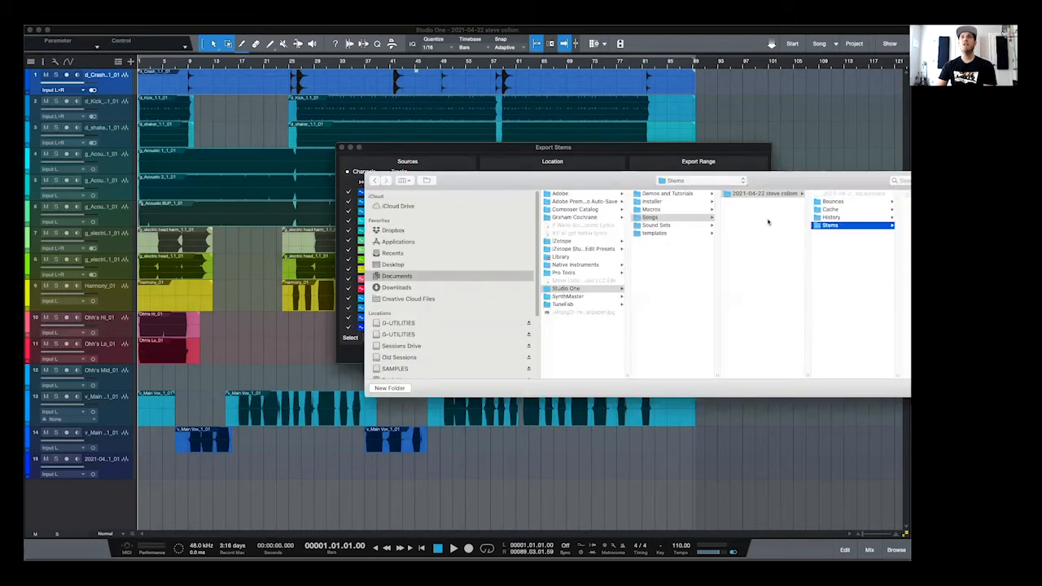
drag(826, 181, 599, 177)
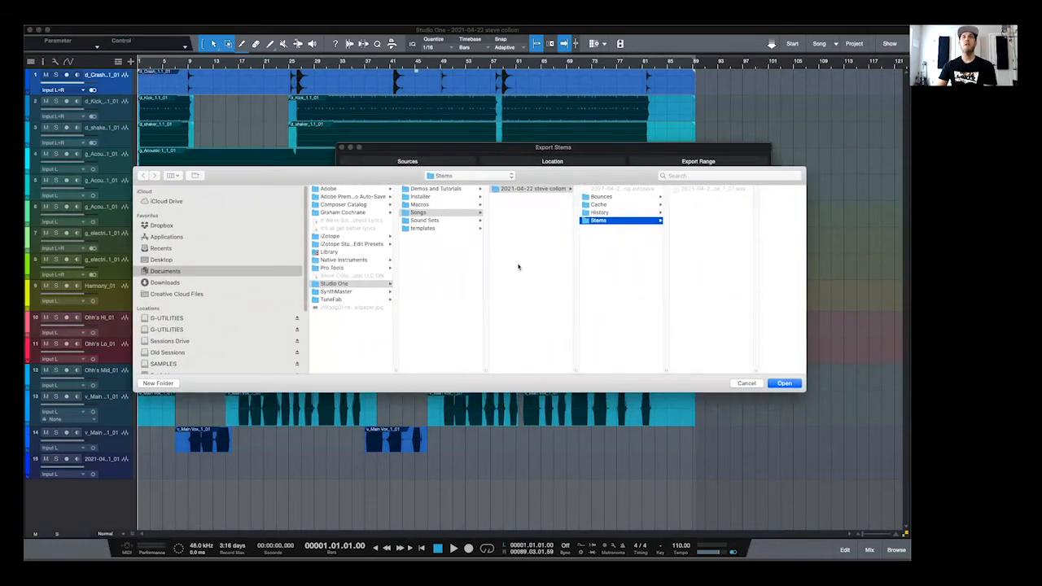
click(420, 212)
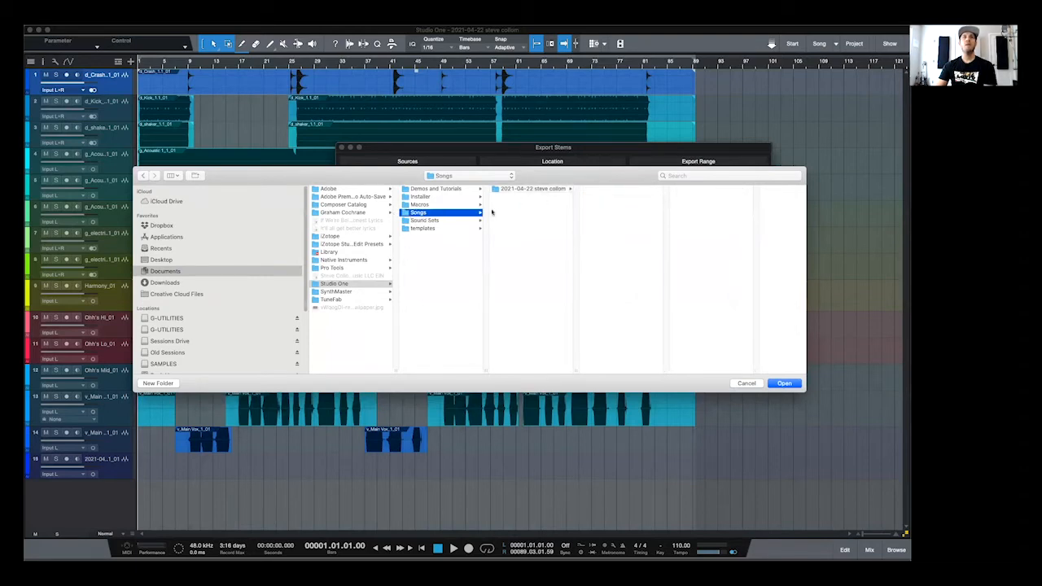
click(158, 382)
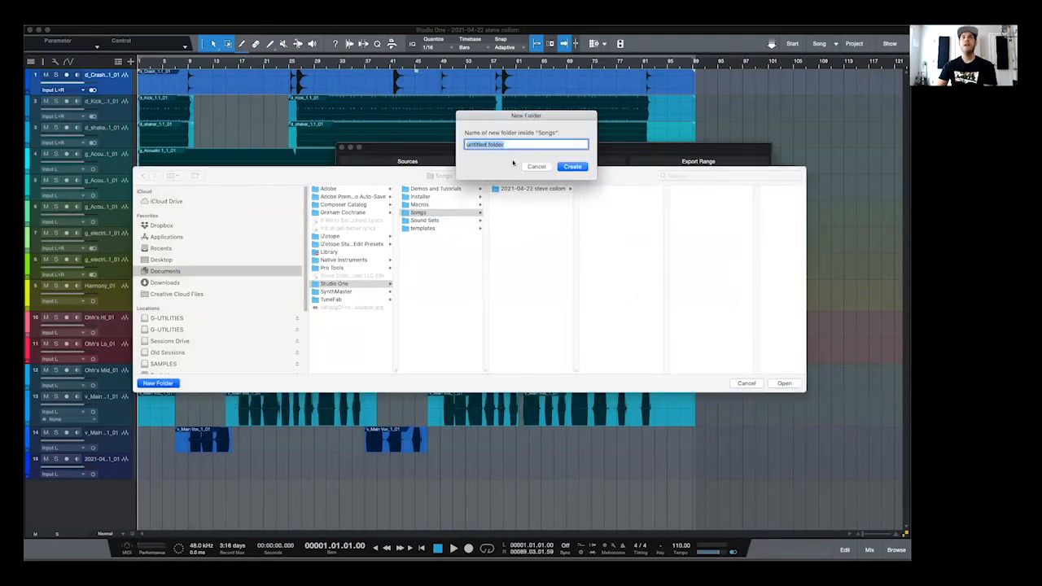
drag(547, 111, 497, 274)
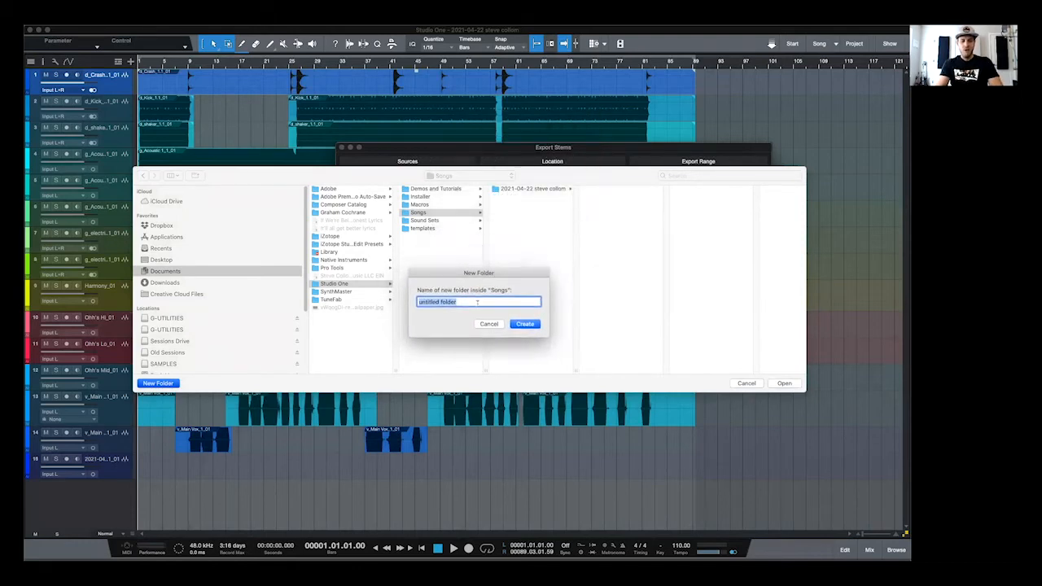
text(Steve)
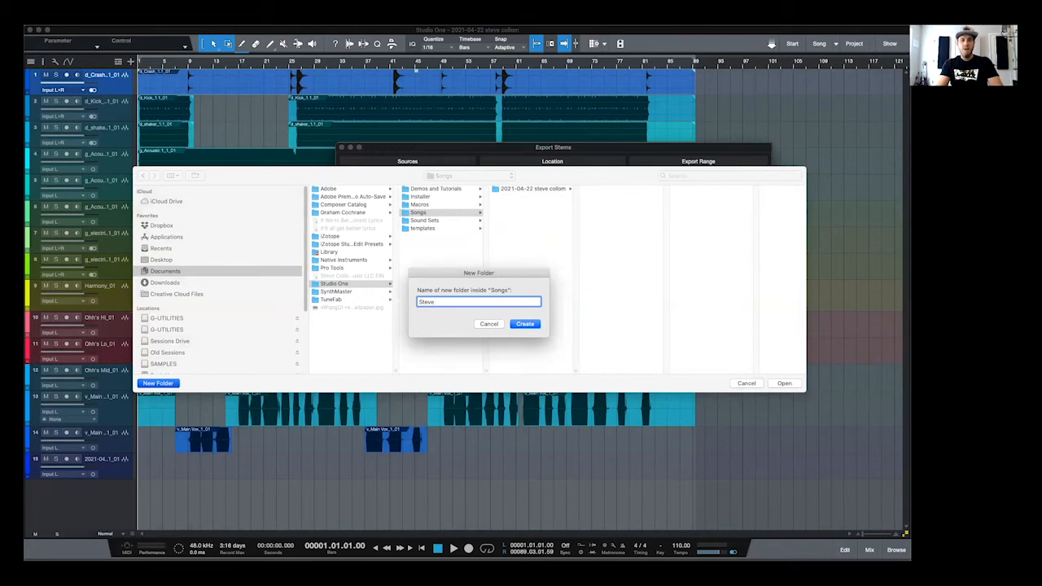
text( and Drew Song Magic 110 KeyC)
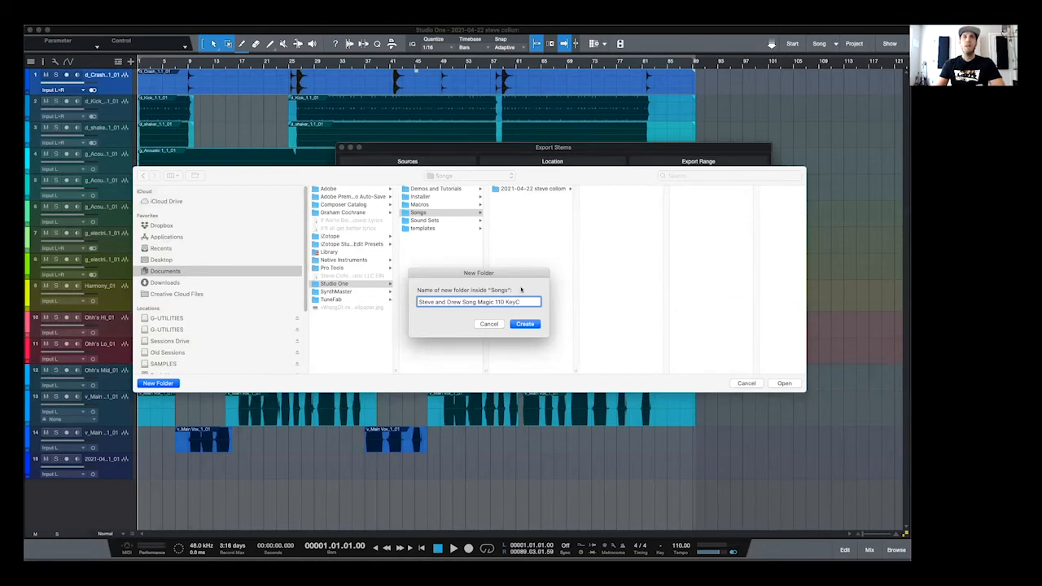
click(525, 324)
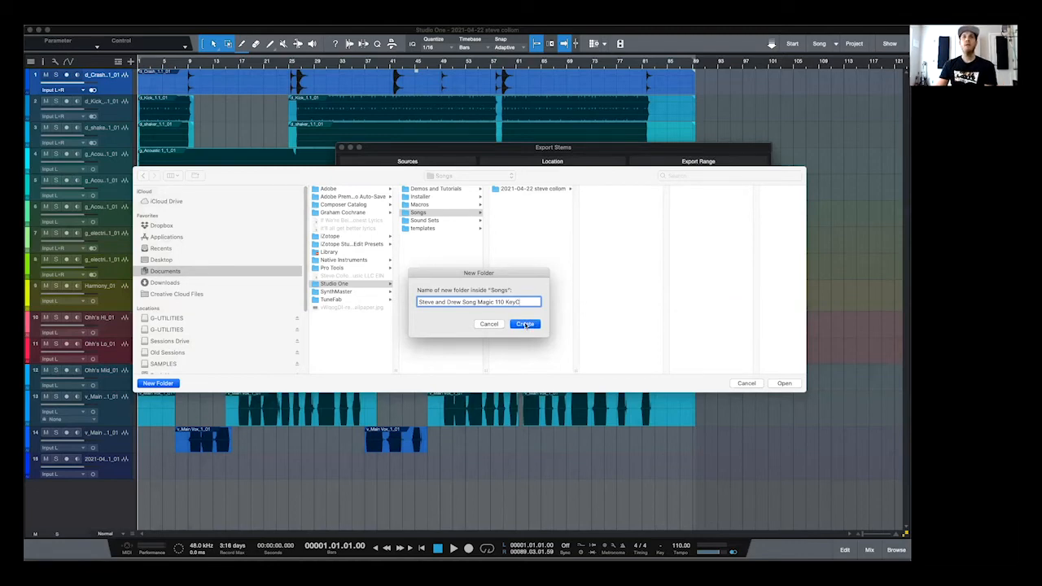
click(784, 383)
Step: Export the stems with the filename prefix "Stems", Import to track turned off and Close after export turned on
click(568, 190)
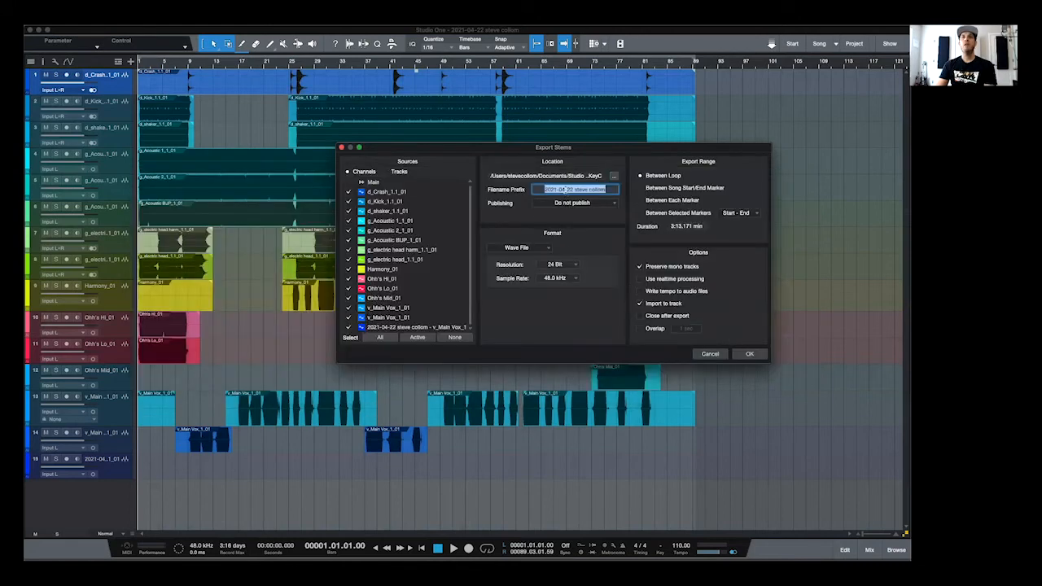
text(Stems)
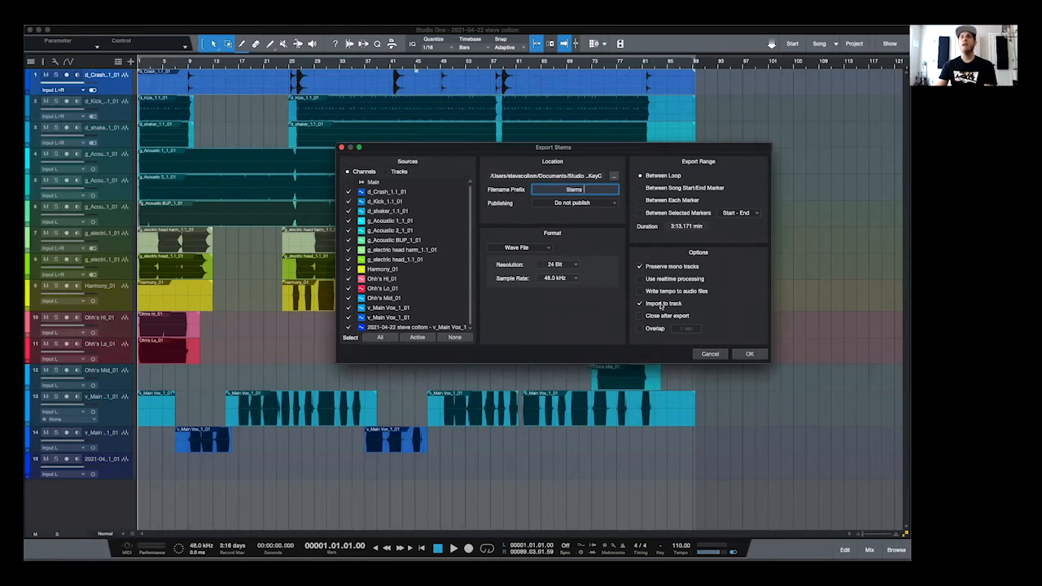
click(640, 304)
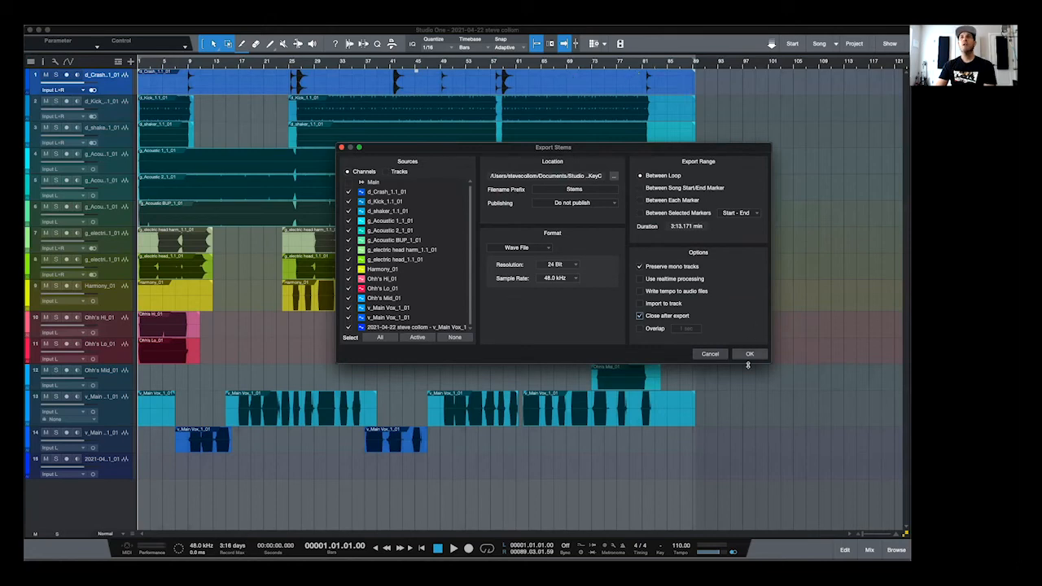
click(749, 354)
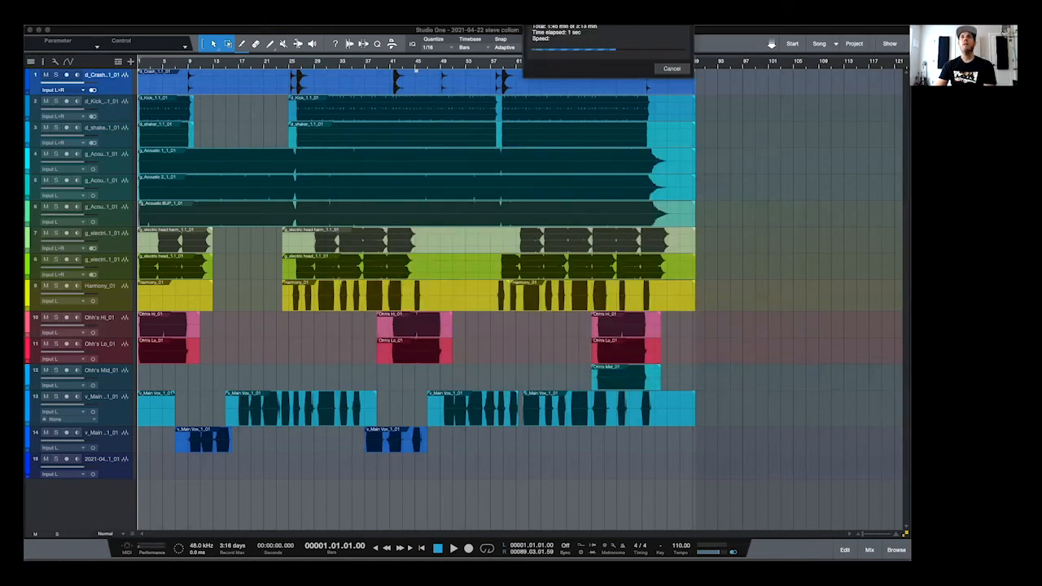